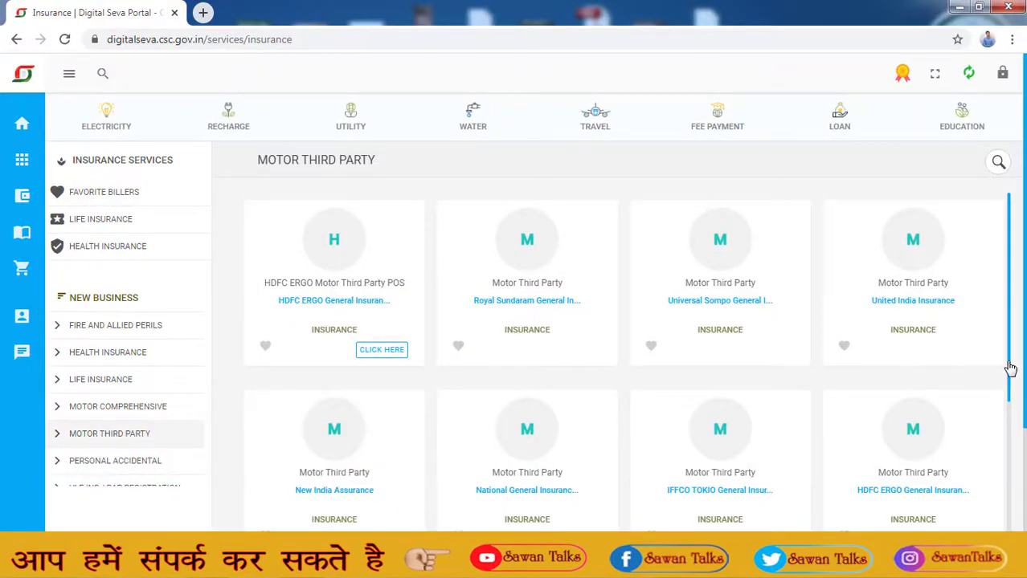
- Scroll to the Bajaj Allianz General Insurance POS card and open its Motor Third Party service in a new tab
scroll(1018, 384, down, 1)
drag(1018, 404, 1022, 485)
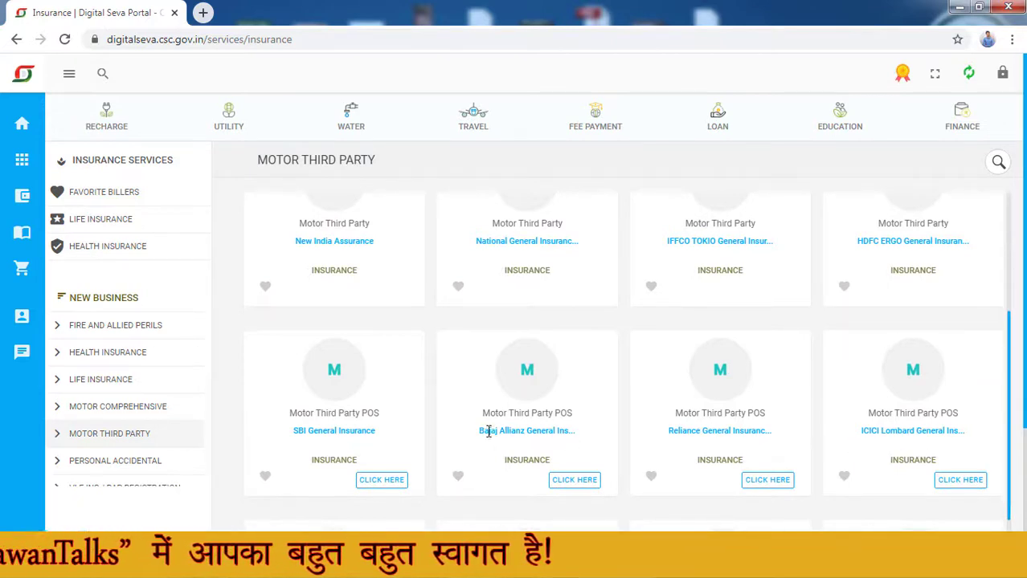
click(570, 479)
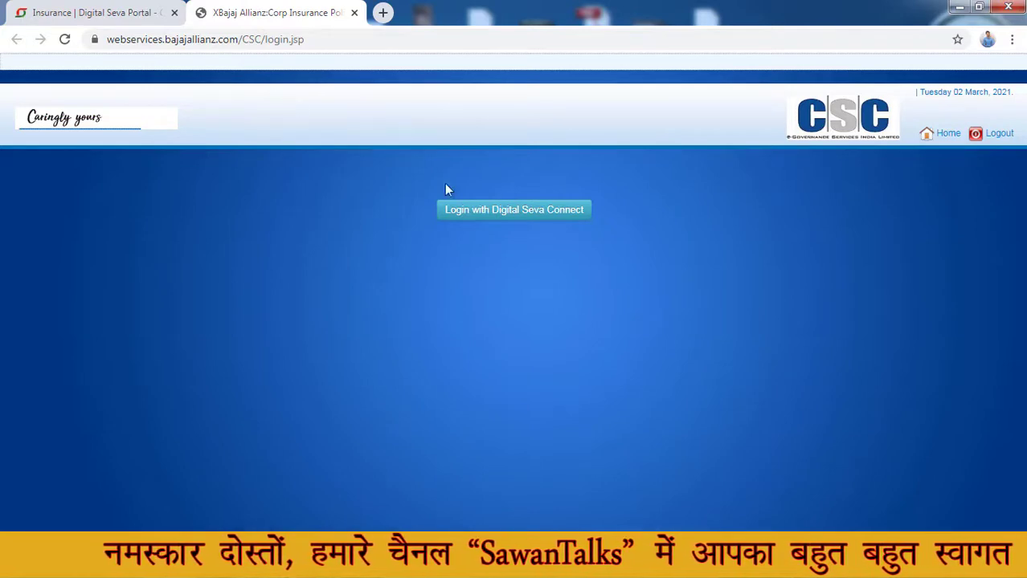
- Sign in with Digital Seva Connect, then open the Two Wheeler Third Party/TP Policy tile under Key Features
click(471, 214)
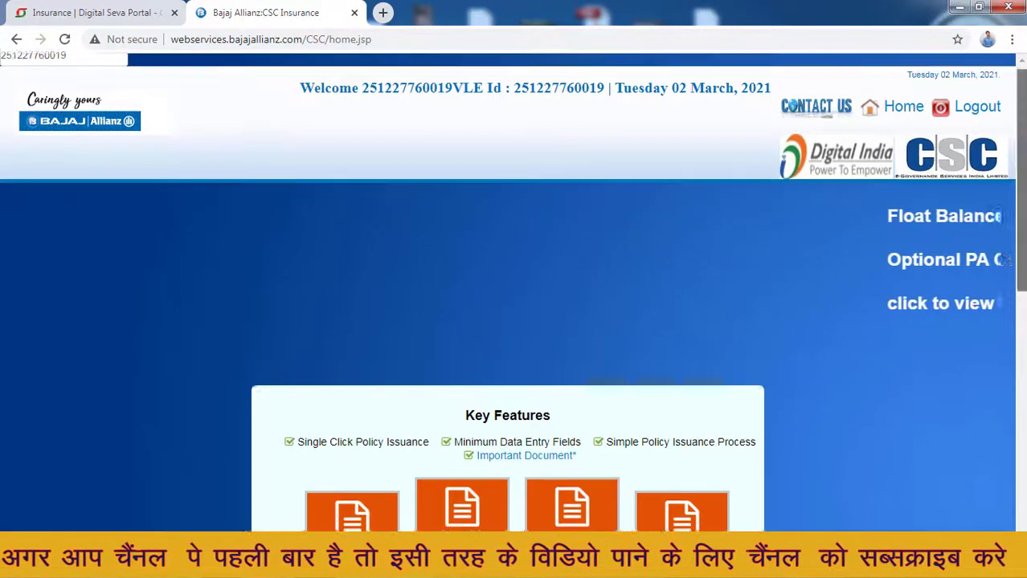
scroll(758, 231, down, 3)
scroll(513, 309, down, 1)
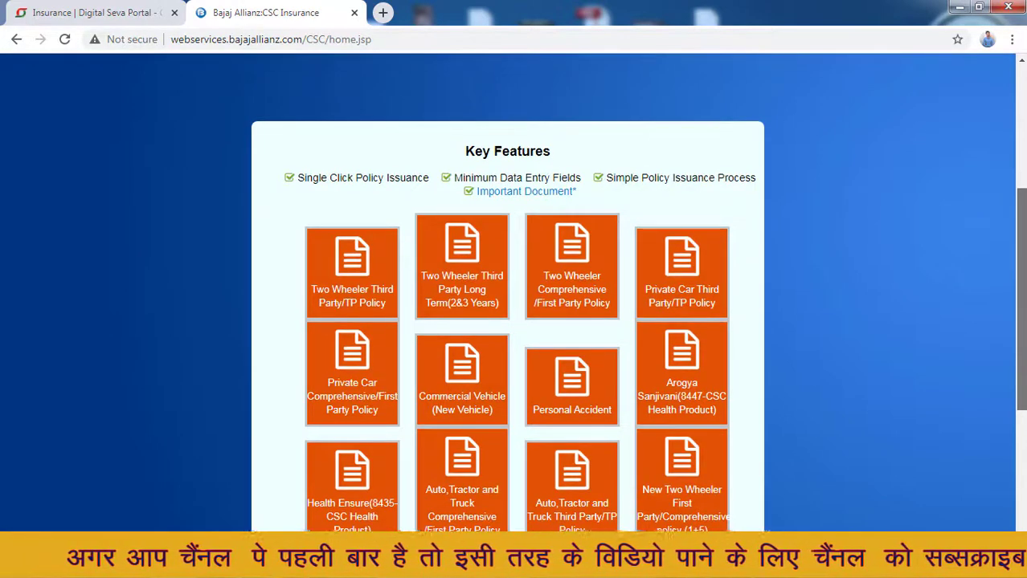
scroll(513, 314, down, 1)
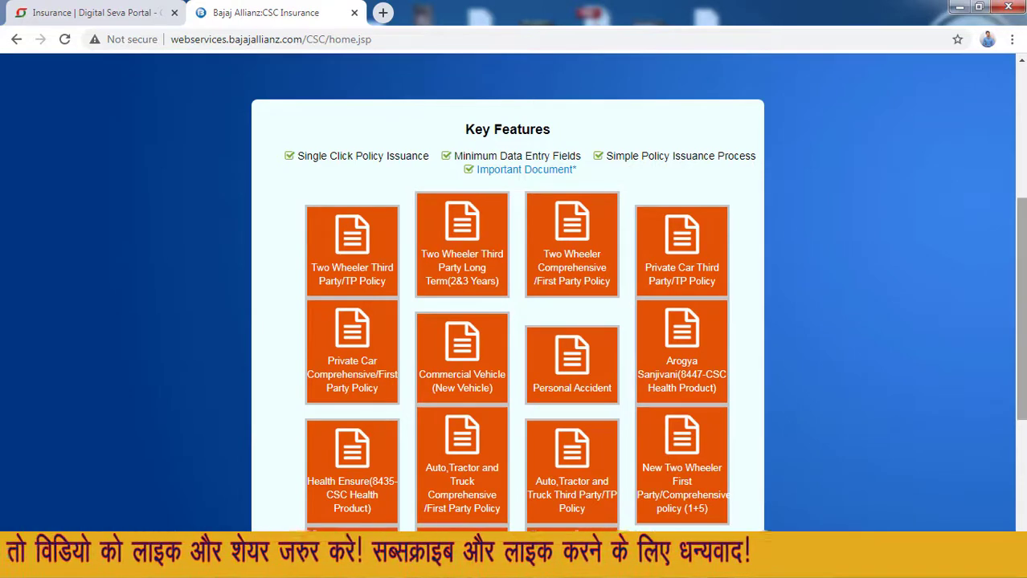
mouse_move(304, 239)
mouse_down()
mouse_move(407, 227)
mouse_move(306, 227)
mouse_up()
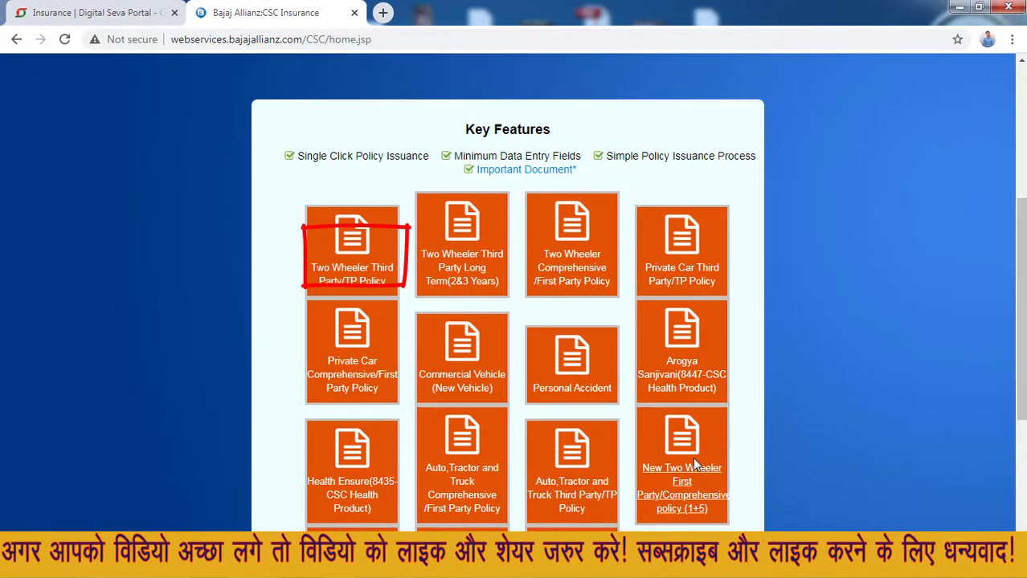
click(350, 291)
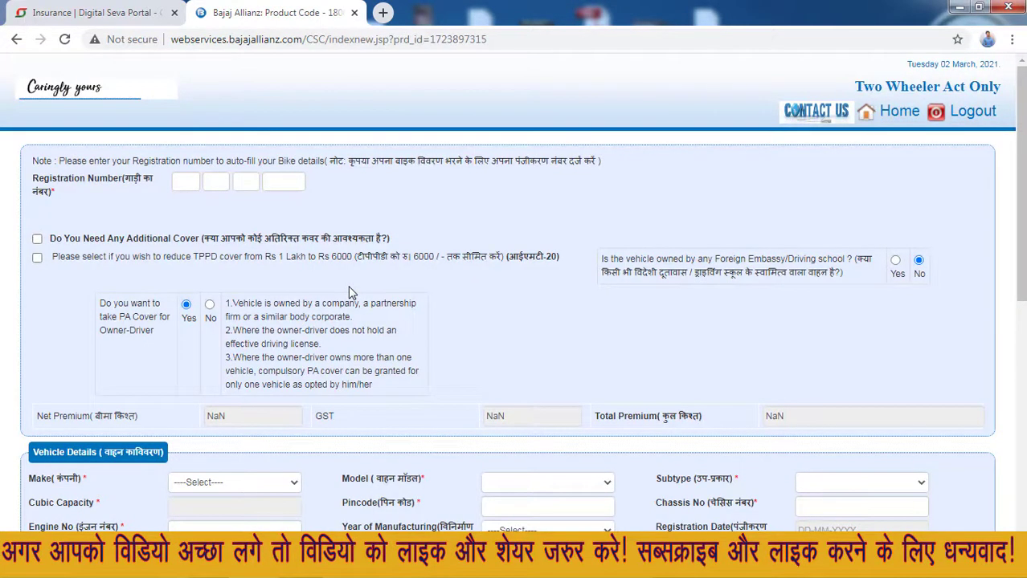
click(176, 183)
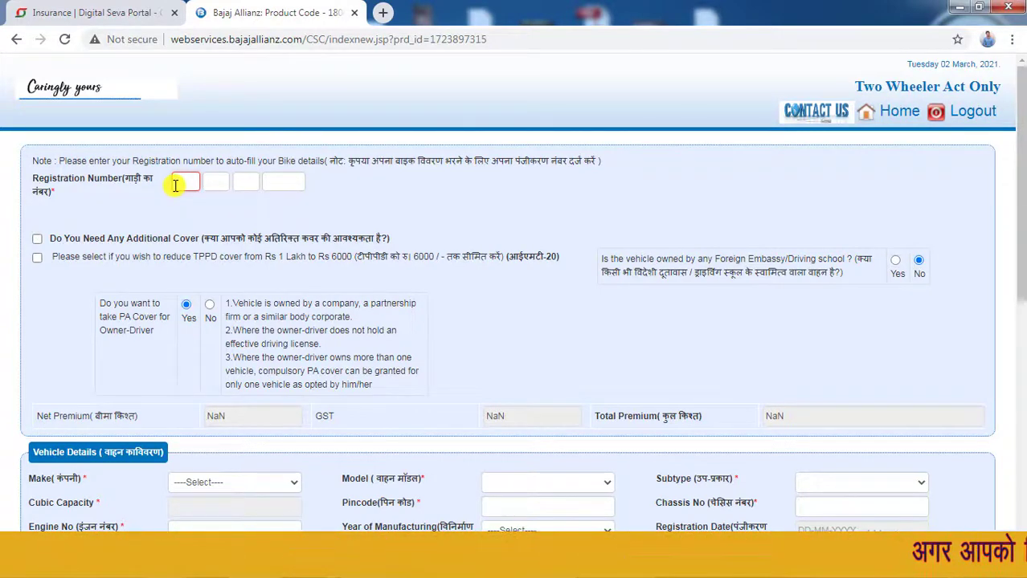
scroll(547, 239, down, 3)
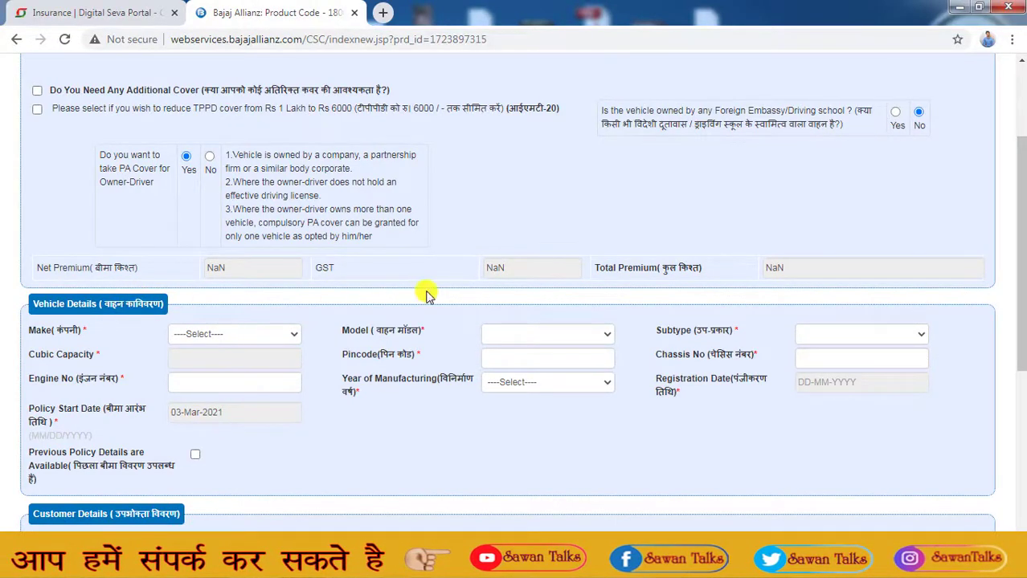
drag(1019, 302, 1019, 236)
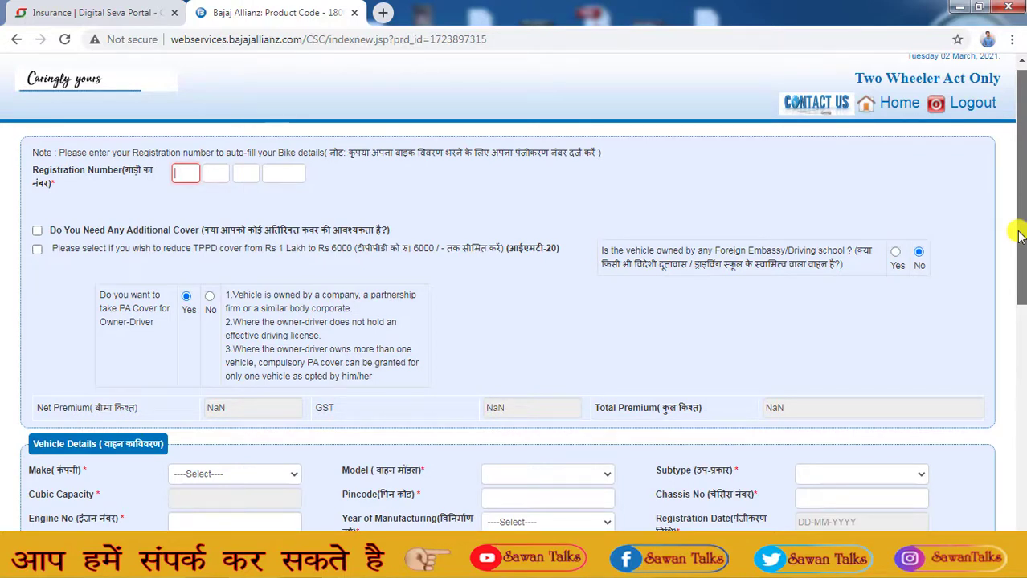
- Enter the vehicle's registration number across the four registration boxes so its details load
text(B)
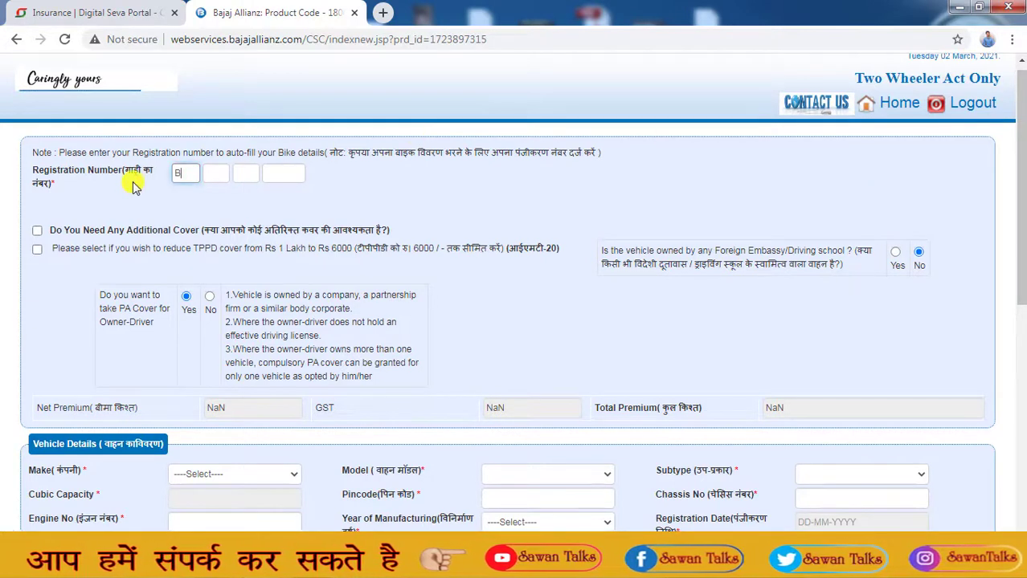
text(R22)
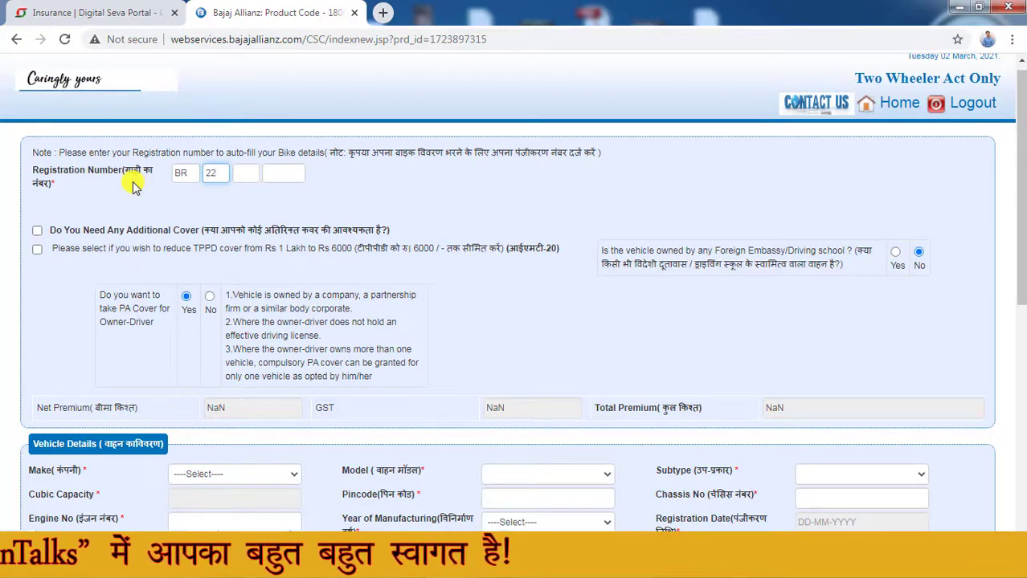
key(Tab)
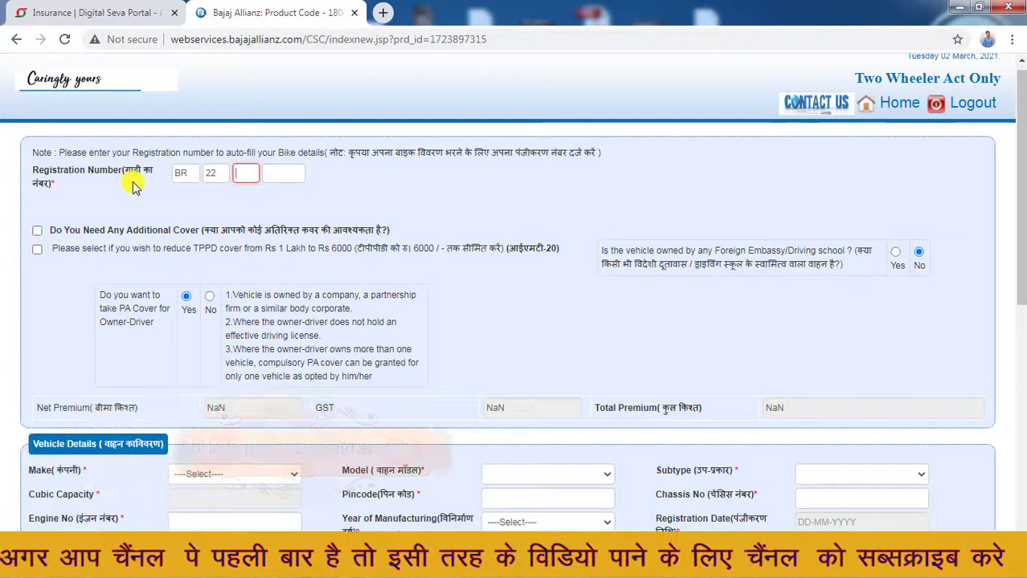
text(W)
key(Tab)
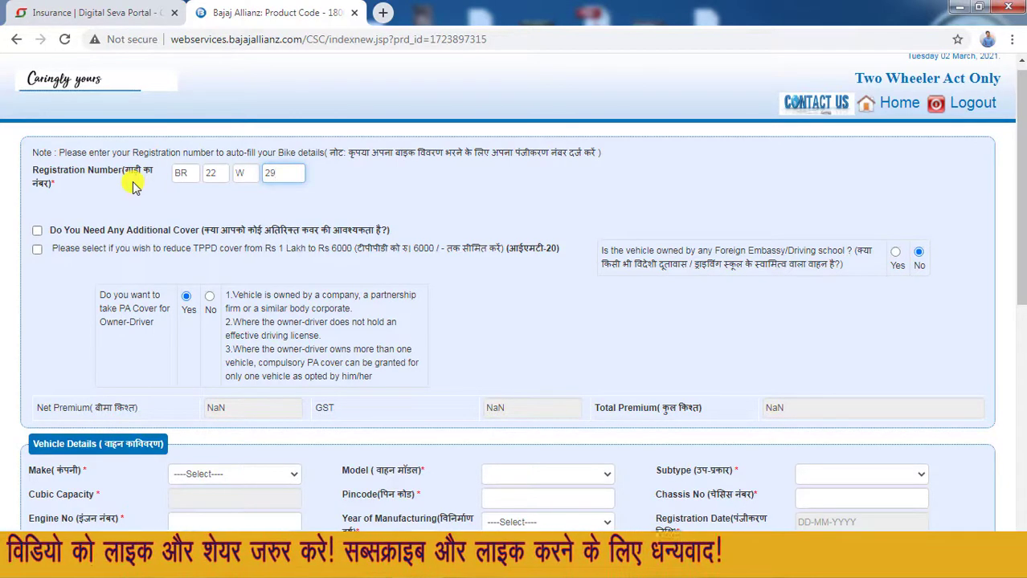
click(328, 185)
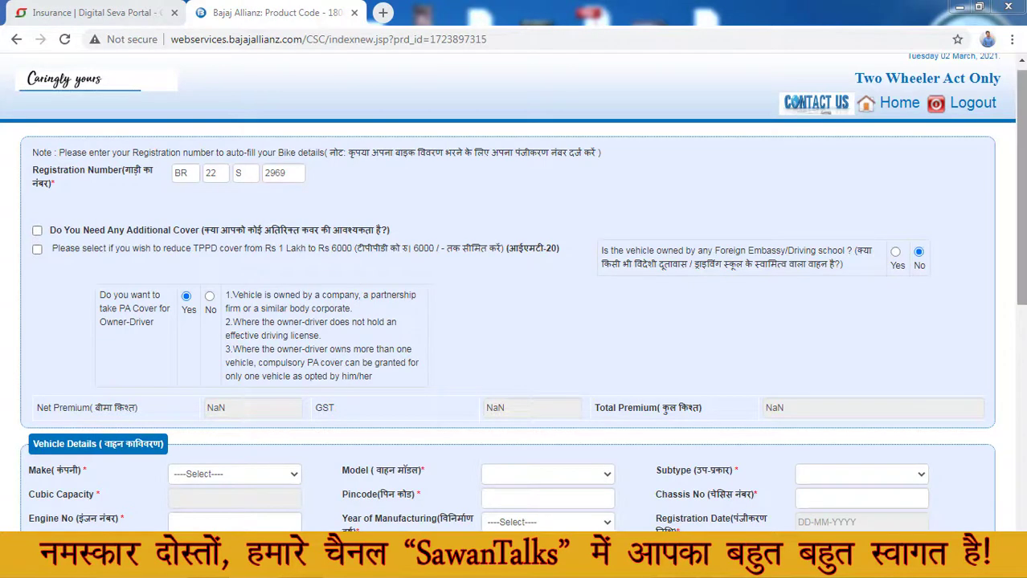
- Tick the option reducing TPPD cover from Rs 1 Lakh to Rs 6000
scroll(416, 149, down, 1)
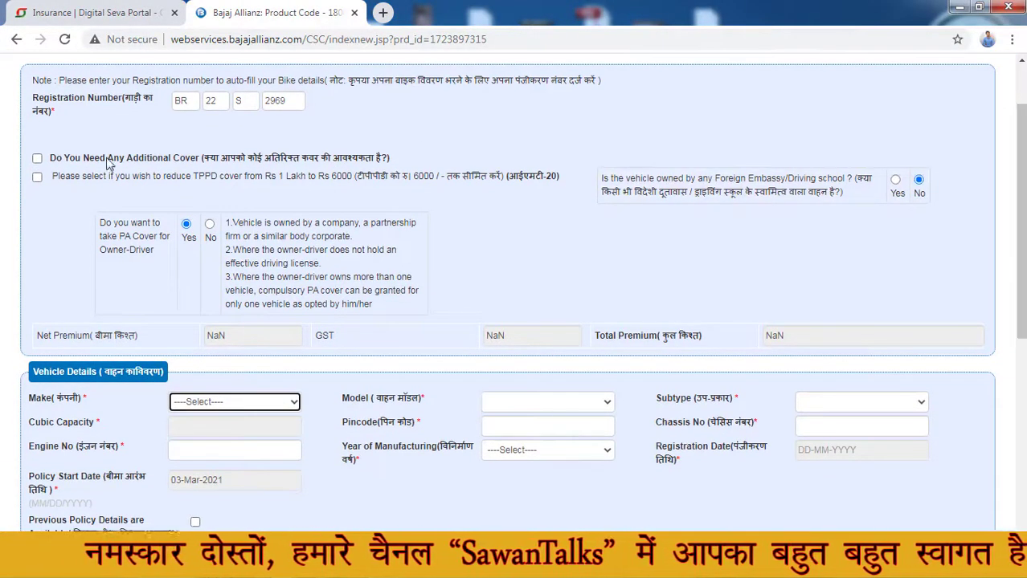
click(41, 184)
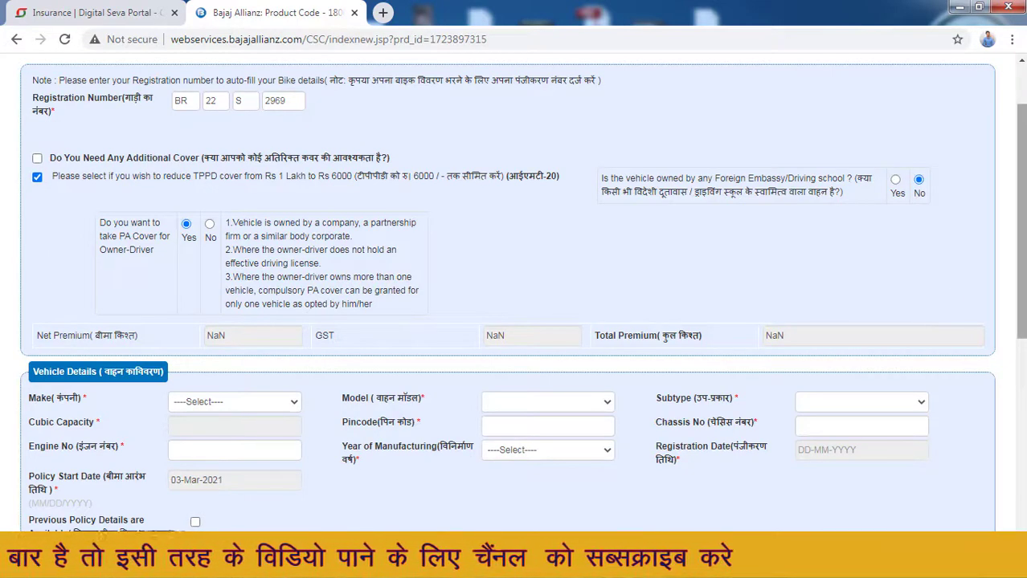
scroll(1018, 241, down, 2)
scroll(1019, 241, down, 1)
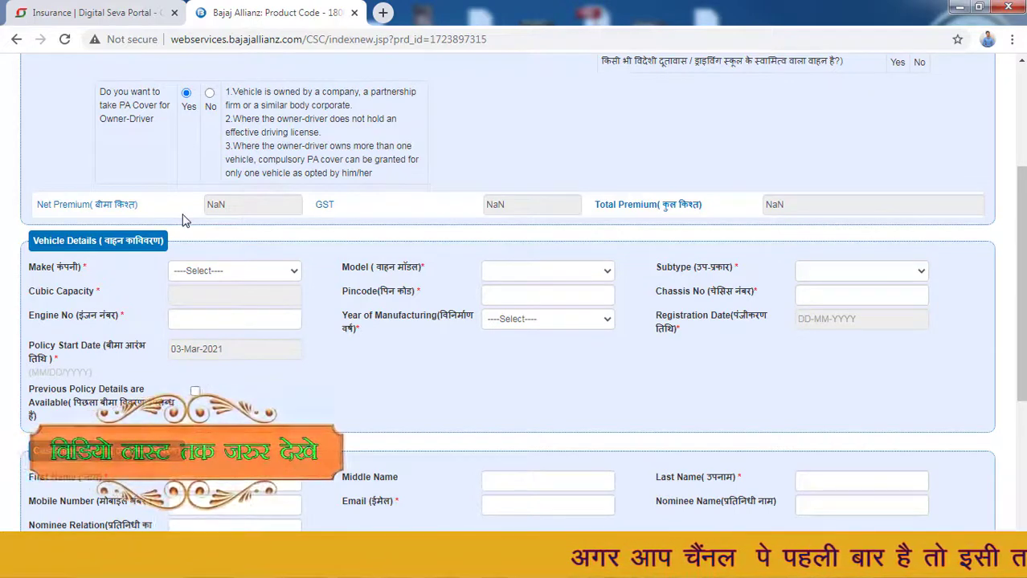
- Set the vehicle make to HERO and the model to SMART
click(228, 273)
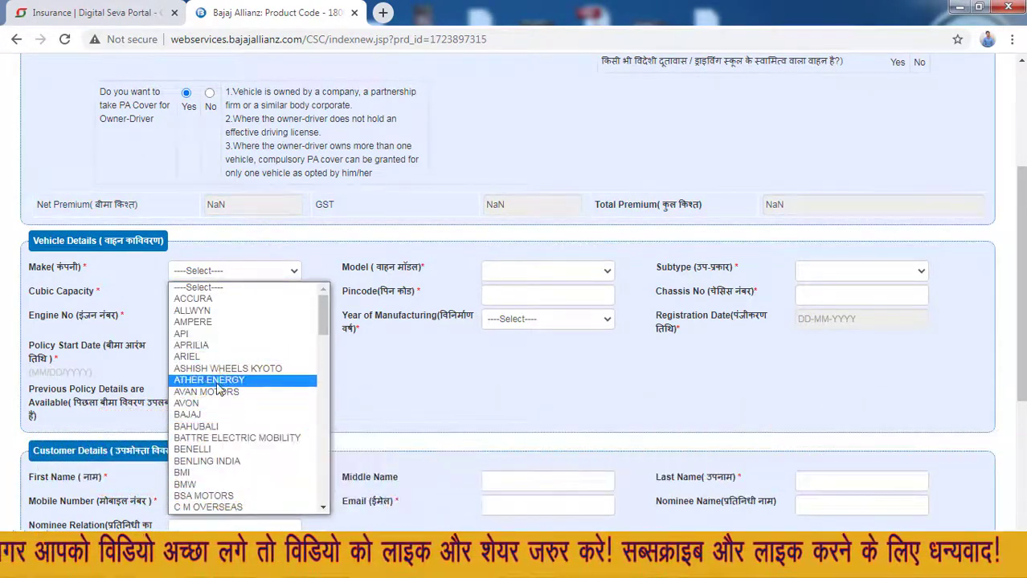
drag(321, 325, 323, 396)
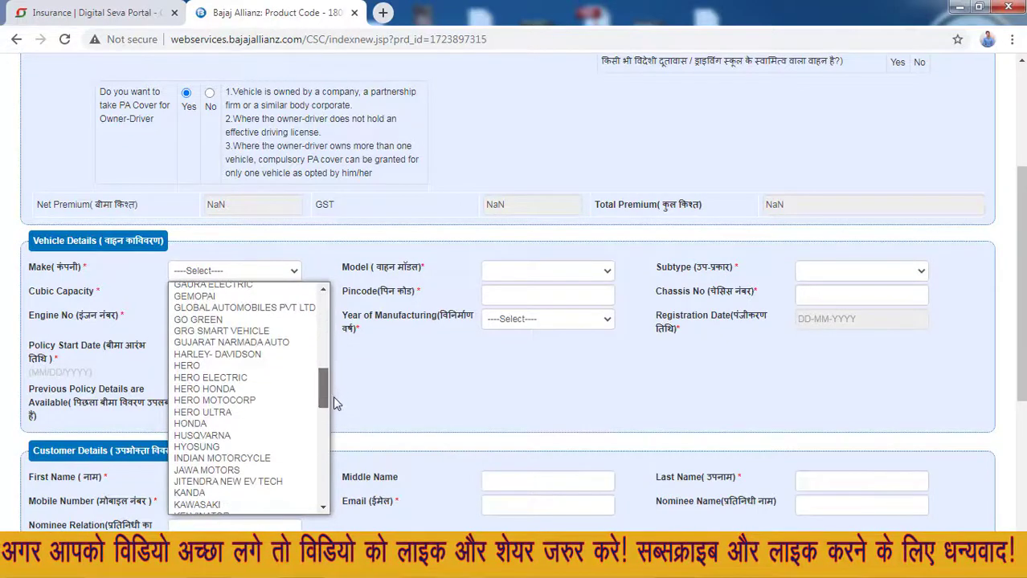
click(193, 366)
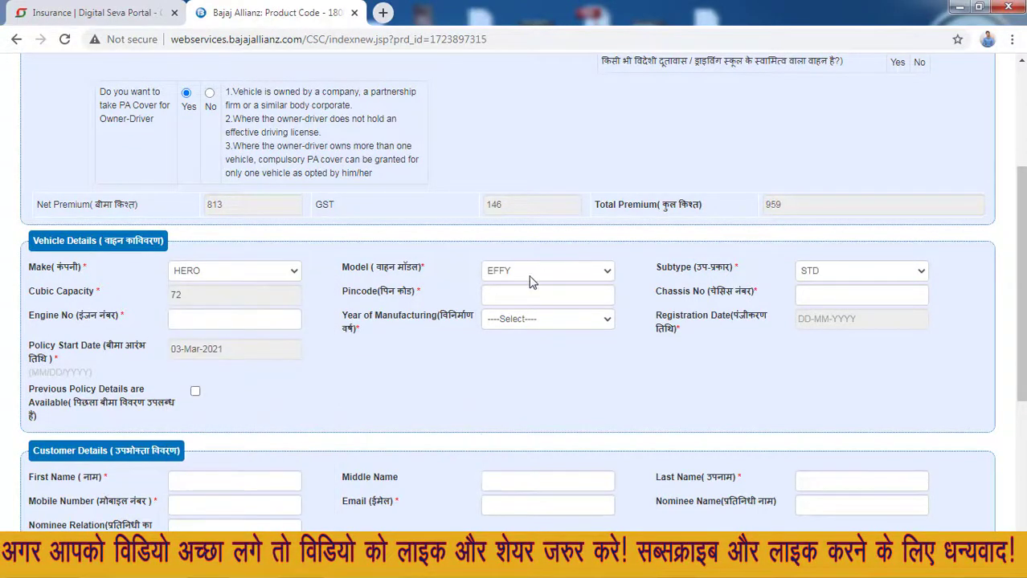
click(534, 273)
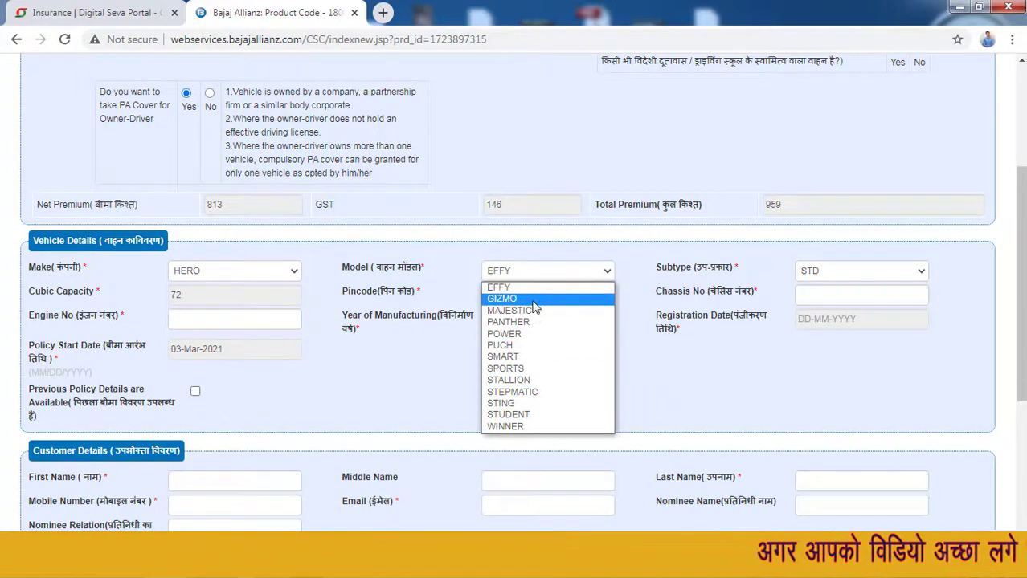
click(233, 271)
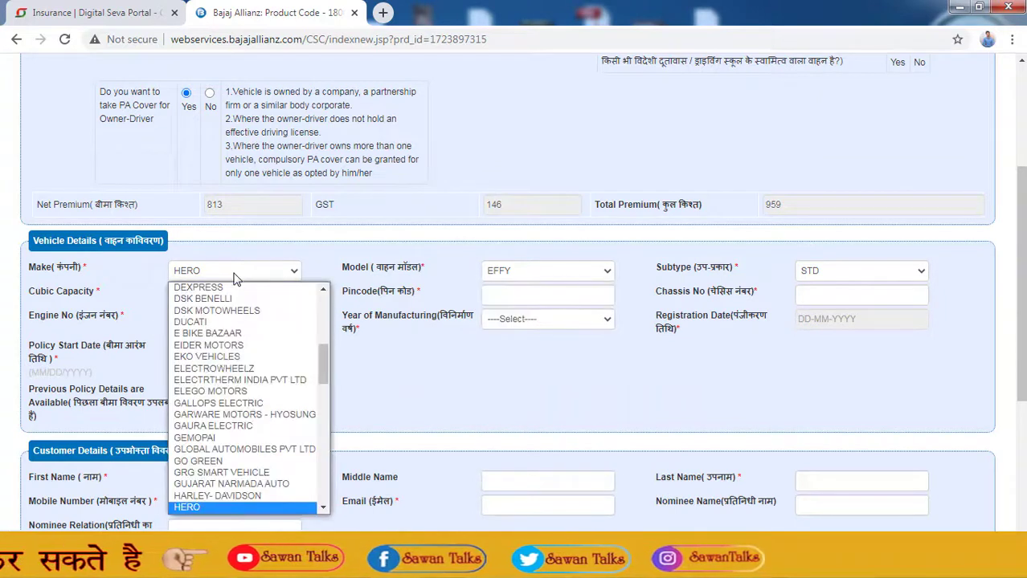
click(242, 497)
click(552, 273)
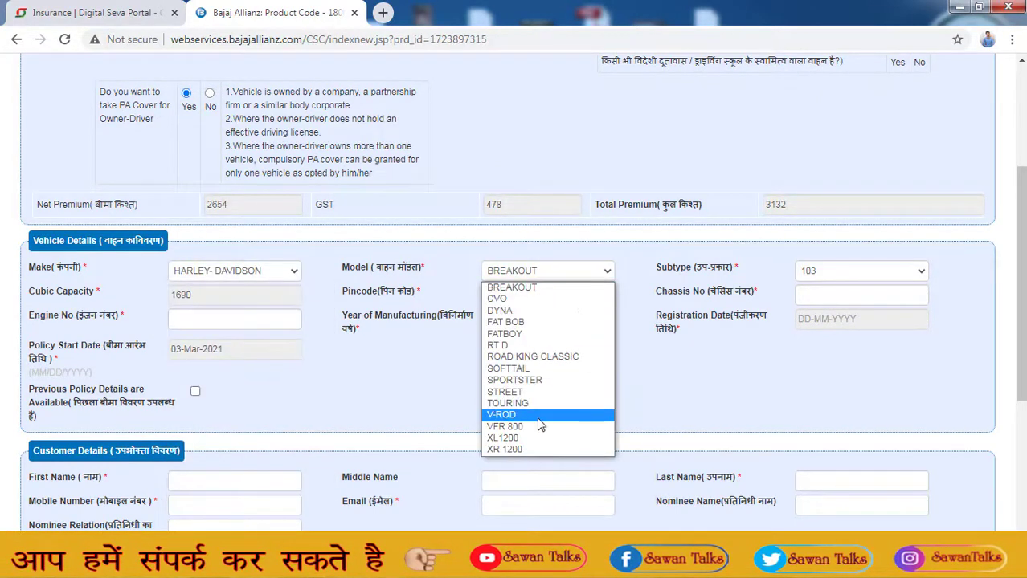
click(256, 277)
key(Down)
key(Down)
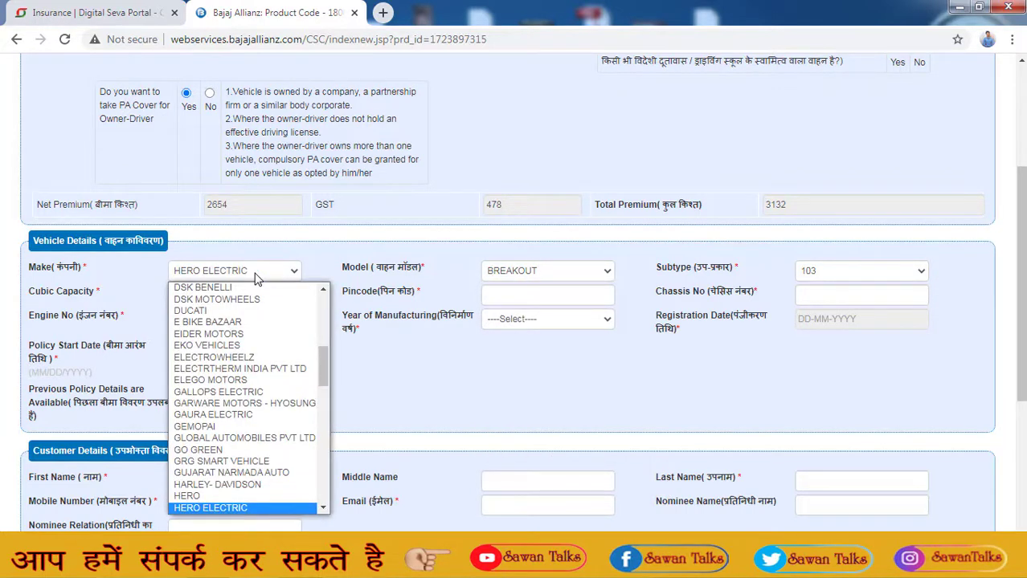
key(Up)
key(Up)
key(Down)
key(Return)
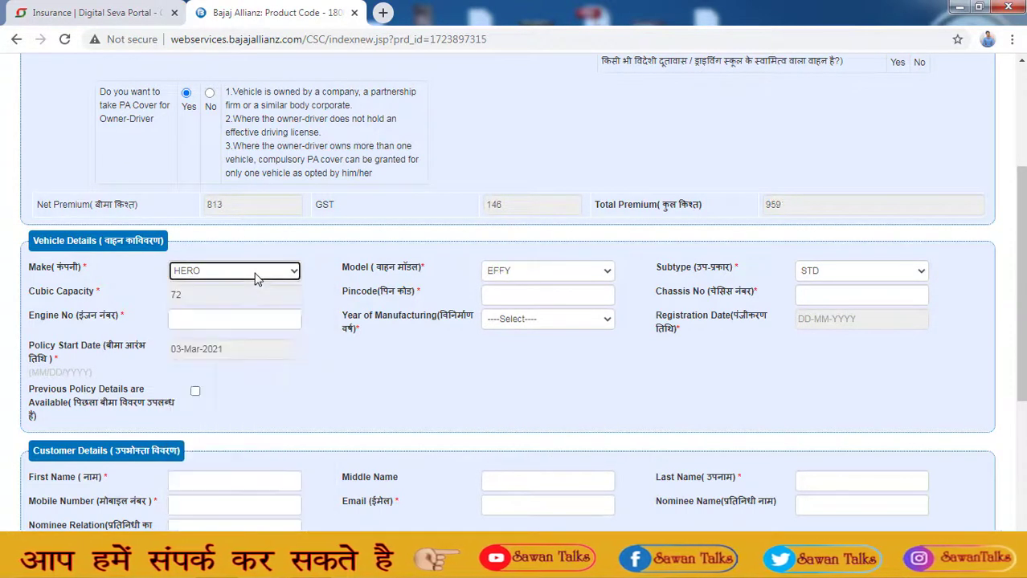
click(553, 272)
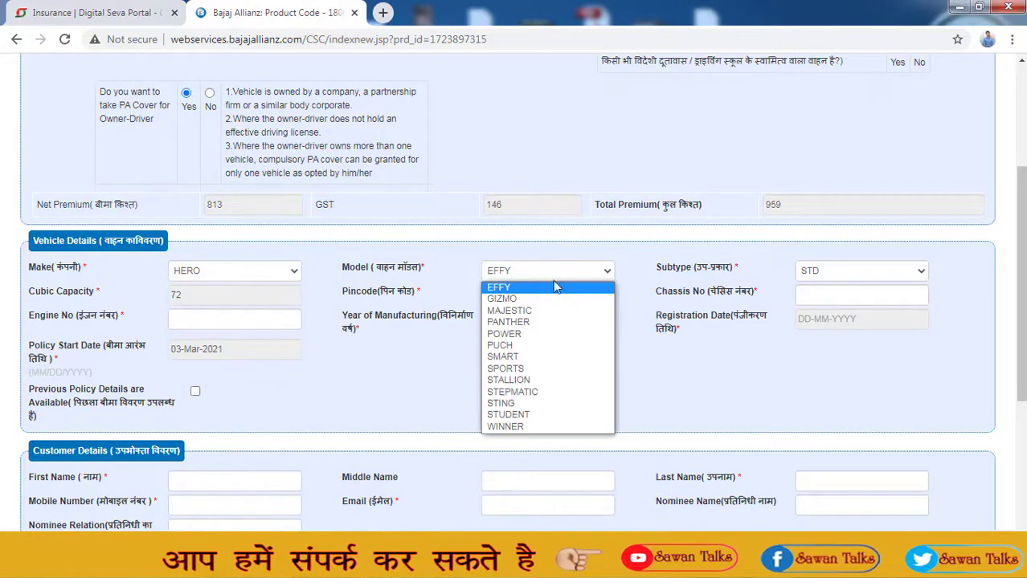
click(569, 357)
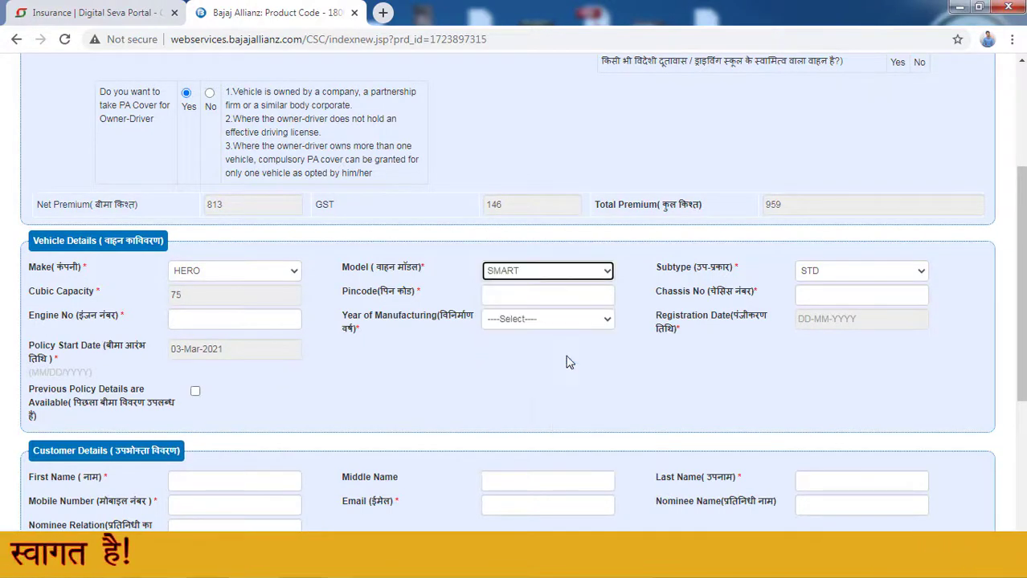
- Keep the subtype as STD and leave the Pincode field empty, triggering the proper-pincode warning
click(860, 273)
click(860, 274)
click(860, 274)
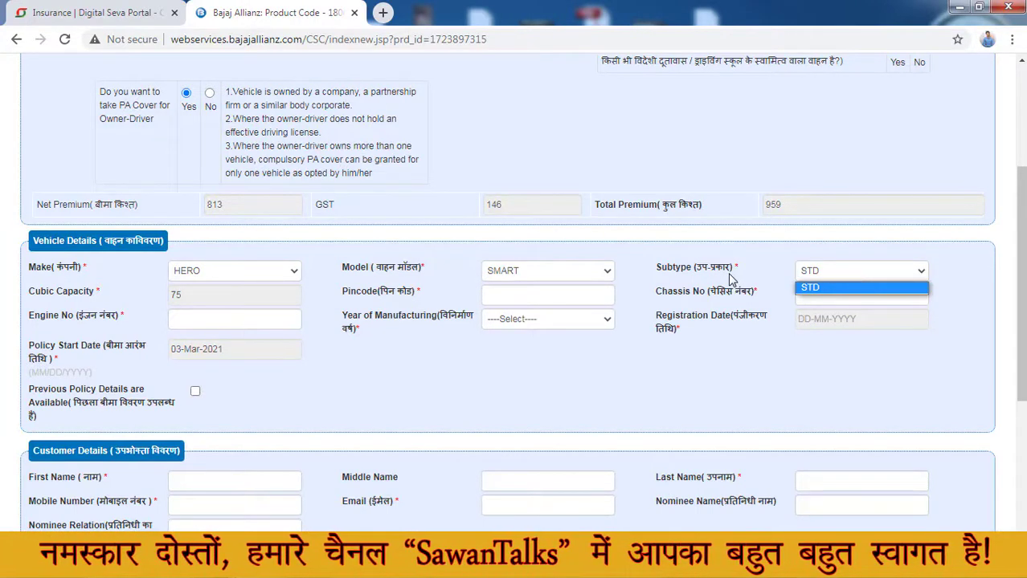
click(731, 277)
click(865, 278)
click(863, 277)
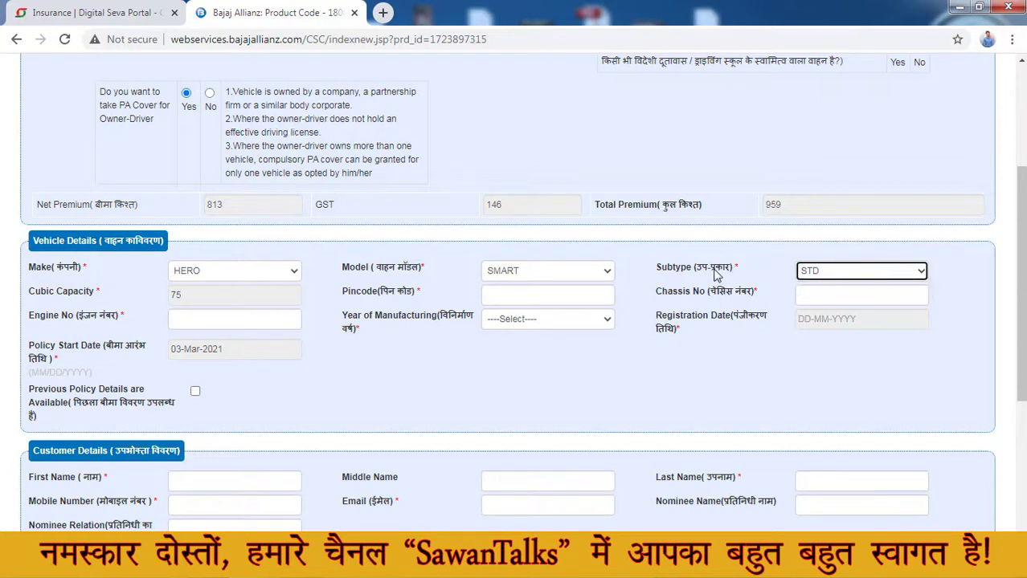
click(850, 272)
click(847, 270)
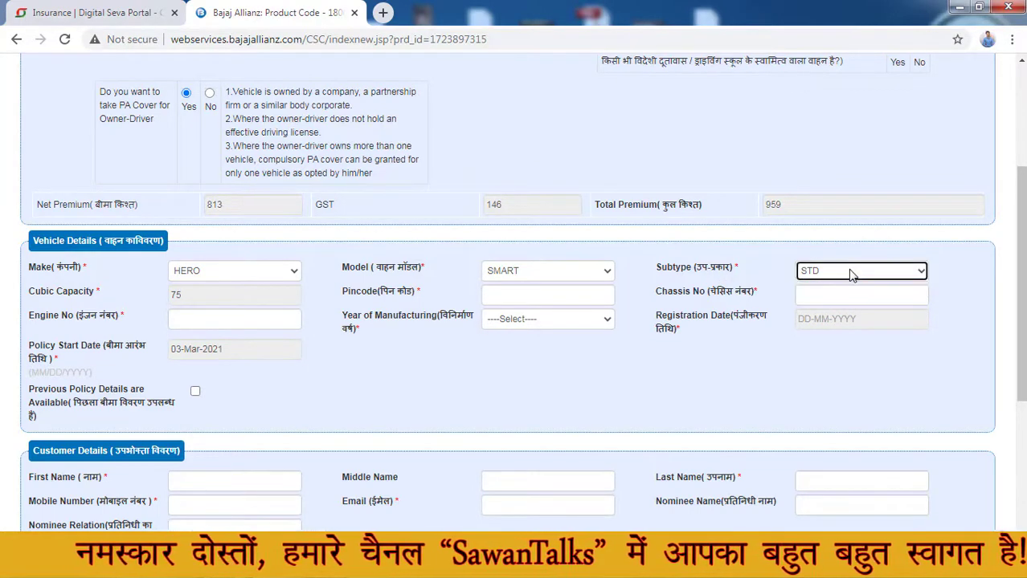
click(728, 270)
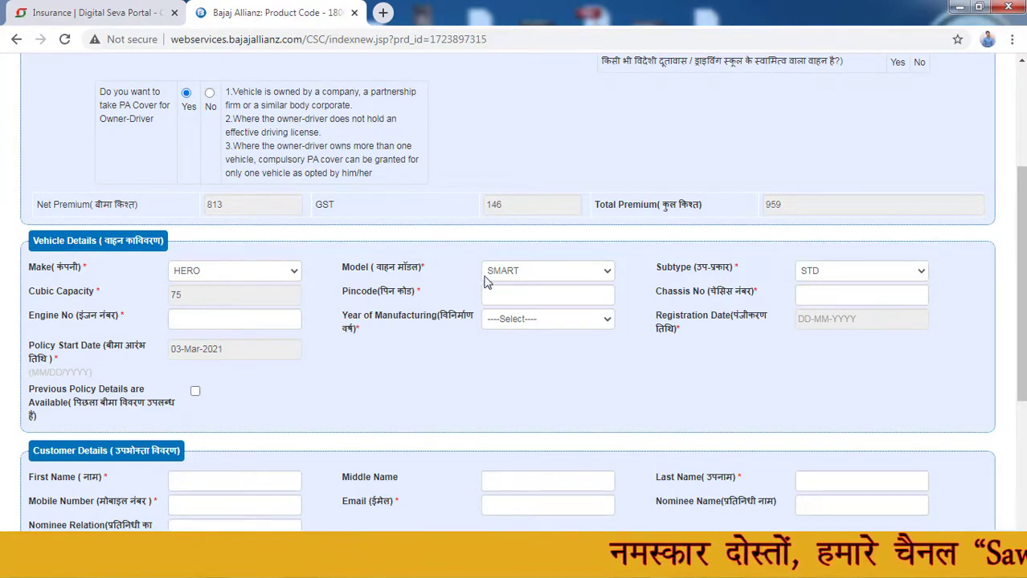
click(514, 295)
click(450, 298)
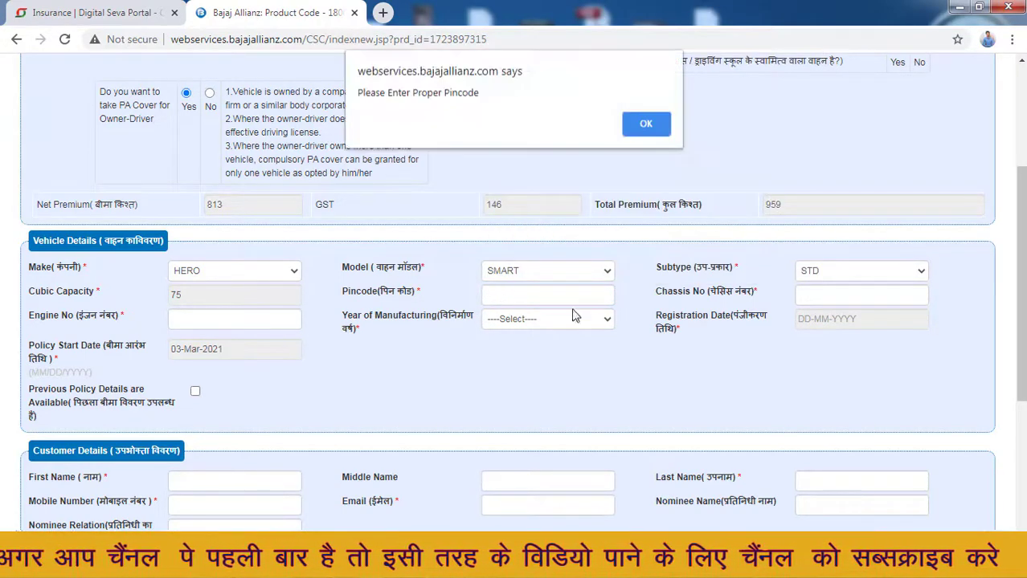
- Dismiss the pincode warning and enter the vehicle's pincode
click(647, 122)
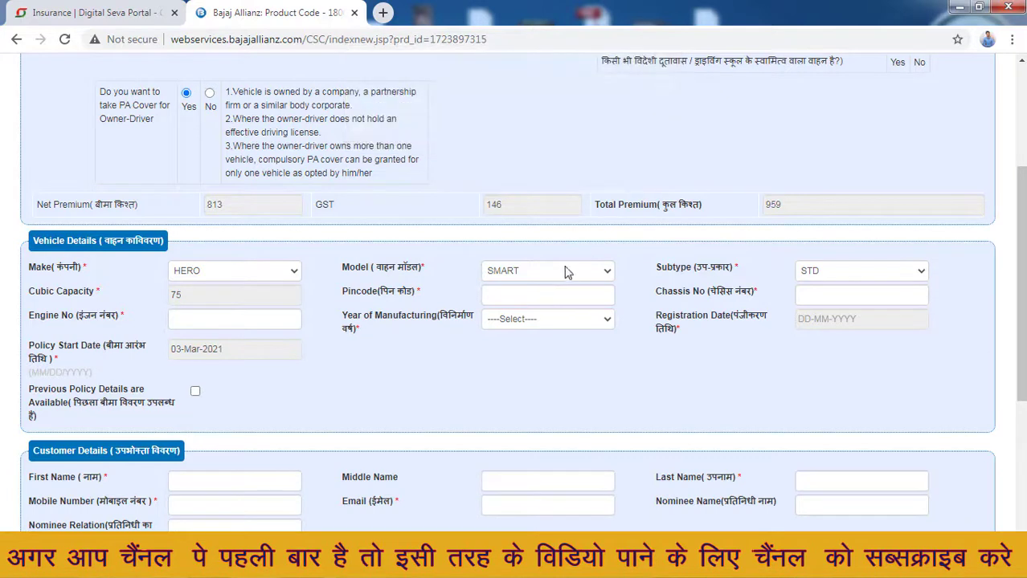
click(545, 291)
text(8)
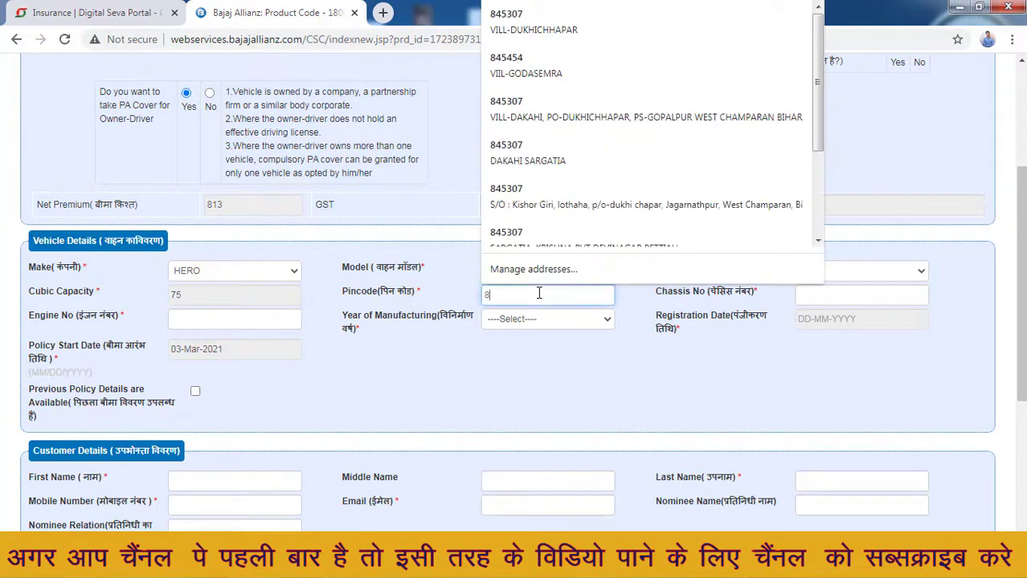
text(45)
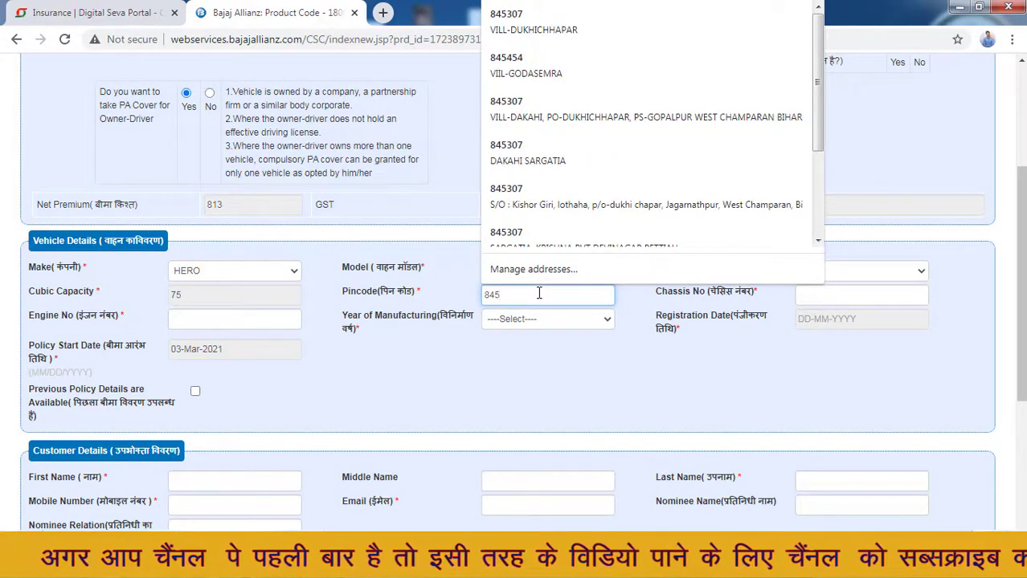
text(438)
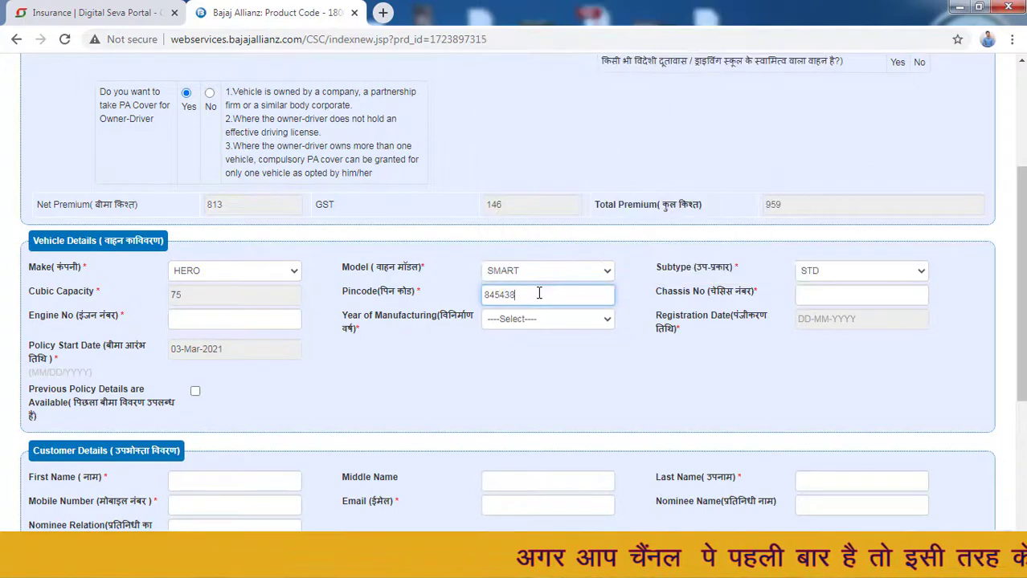
click(587, 345)
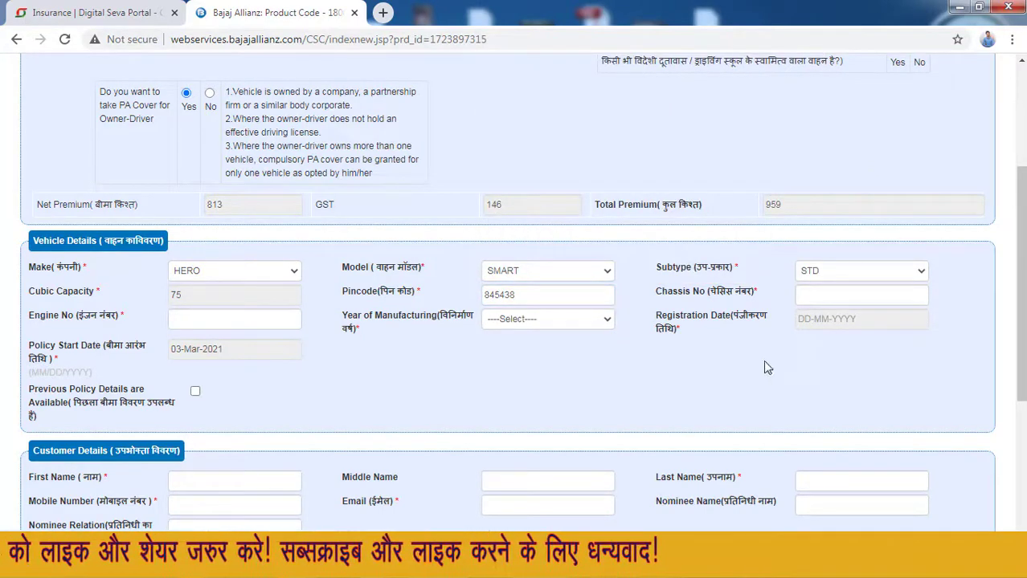
- Fill in the chassis number and paste in the engine number
click(865, 301)
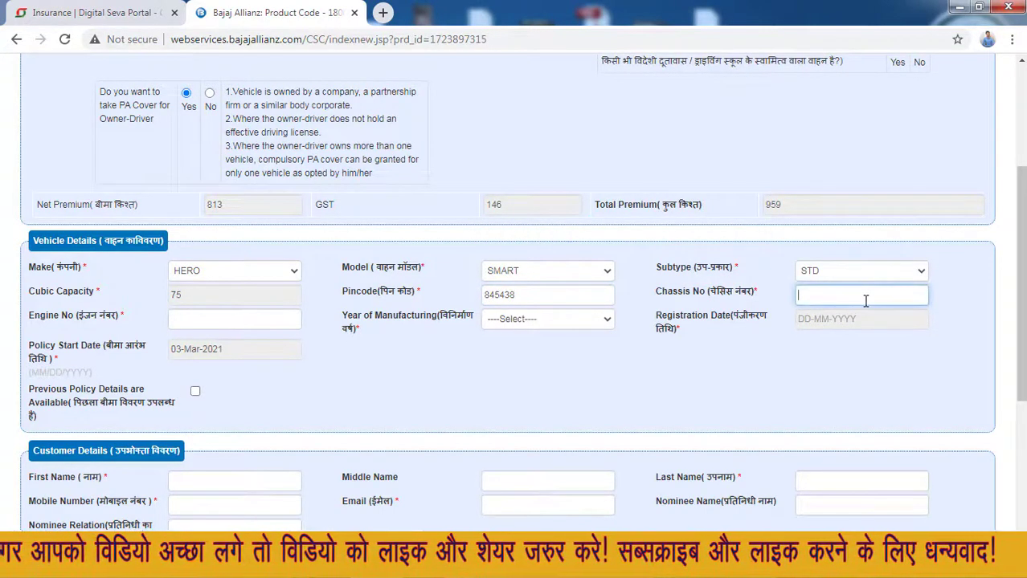
click(258, 323)
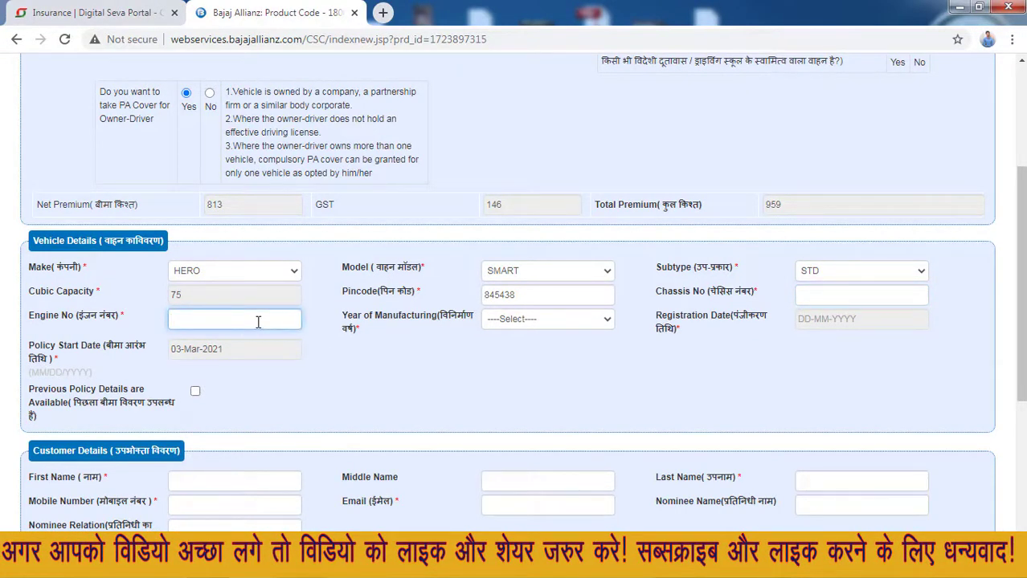
click(842, 294)
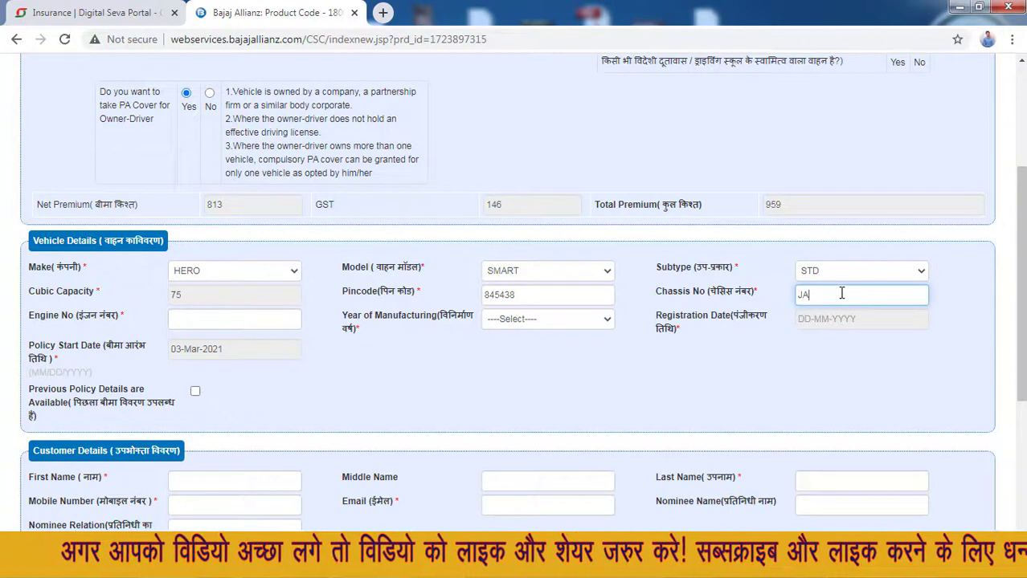
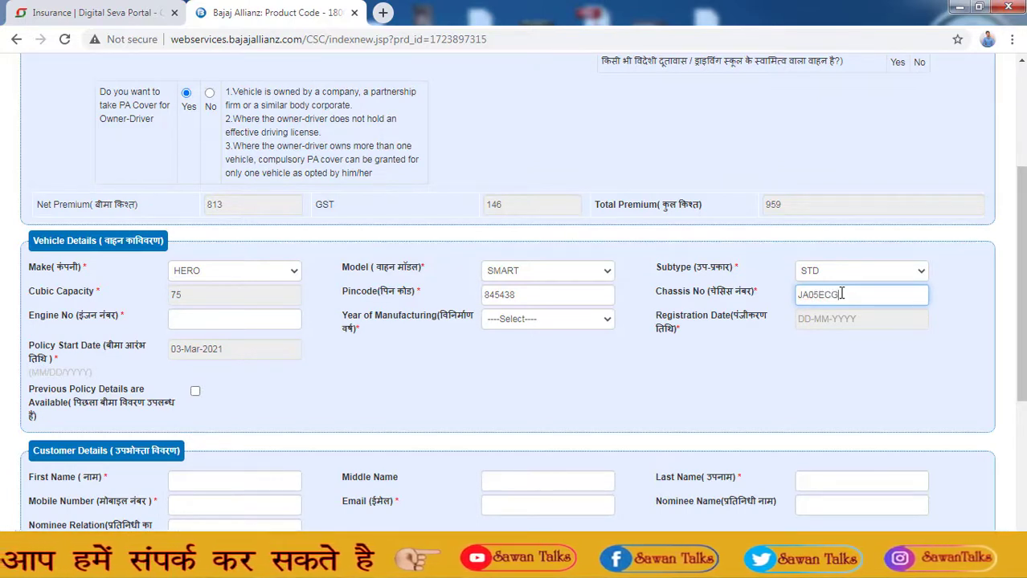
key(Tab)
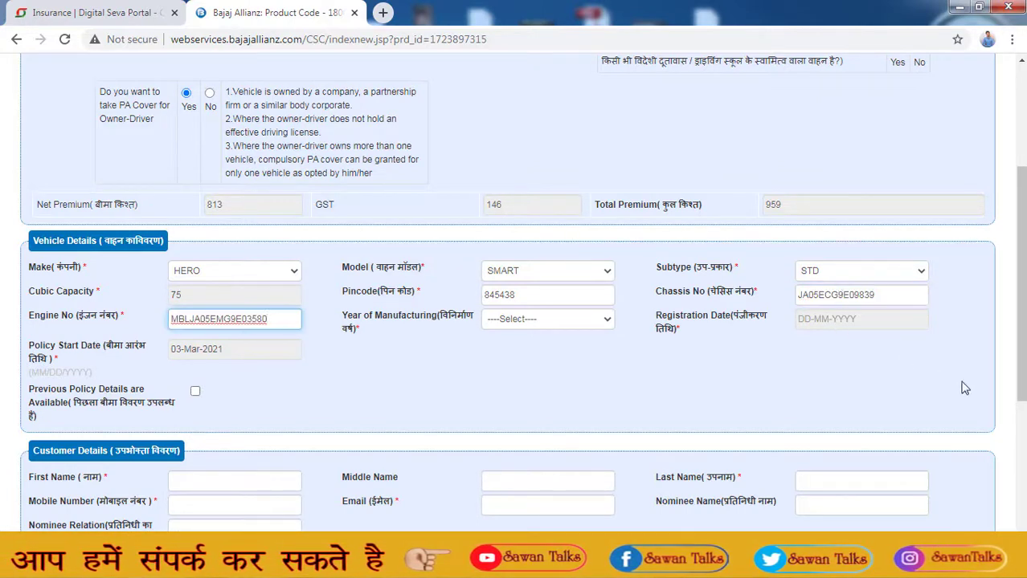
- Choose 2016 as the year of manufacturing
click(550, 326)
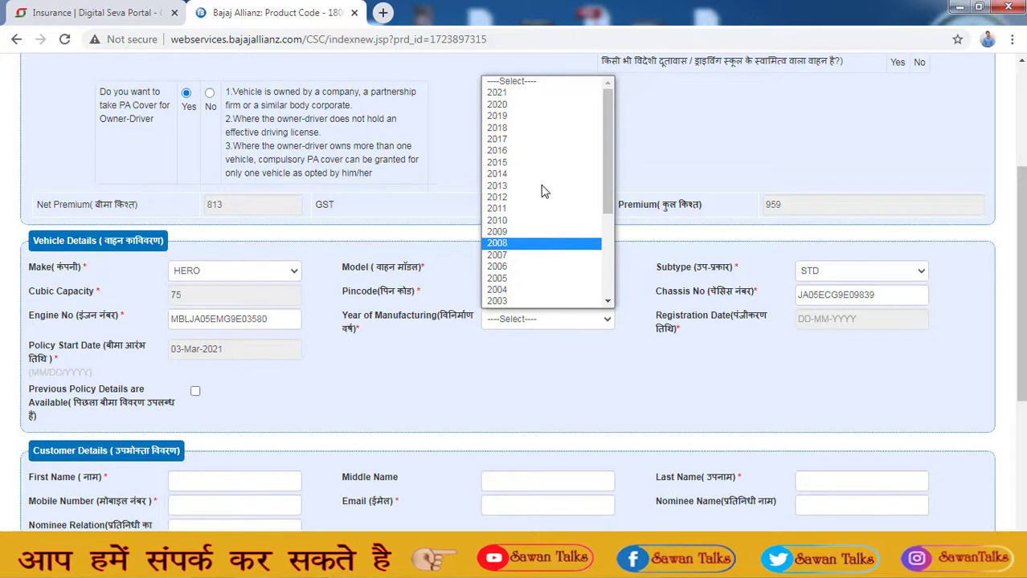
click(526, 151)
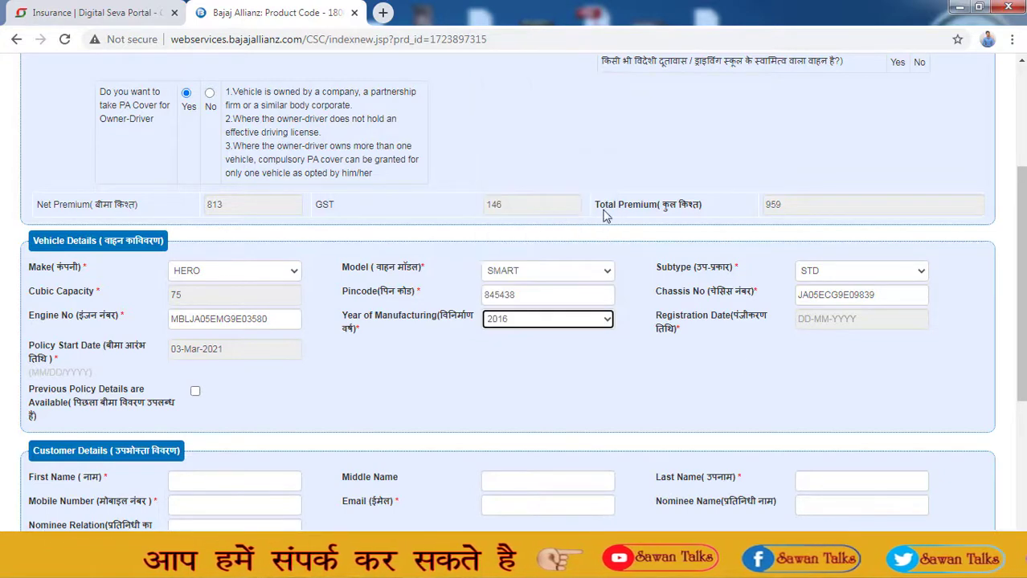
click(826, 319)
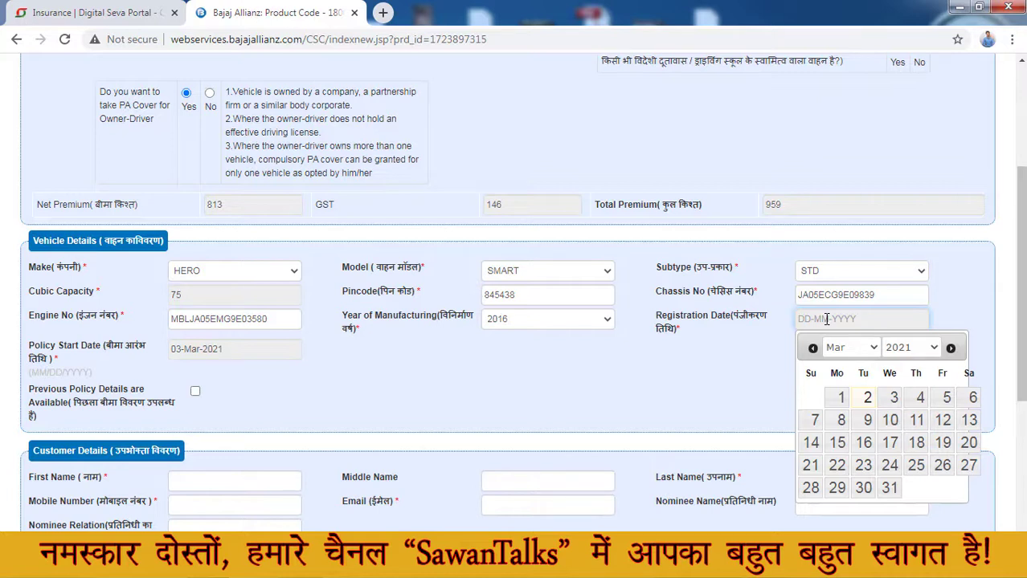
- Set the registration date to 01-Jan-2016 in the date picker
click(916, 346)
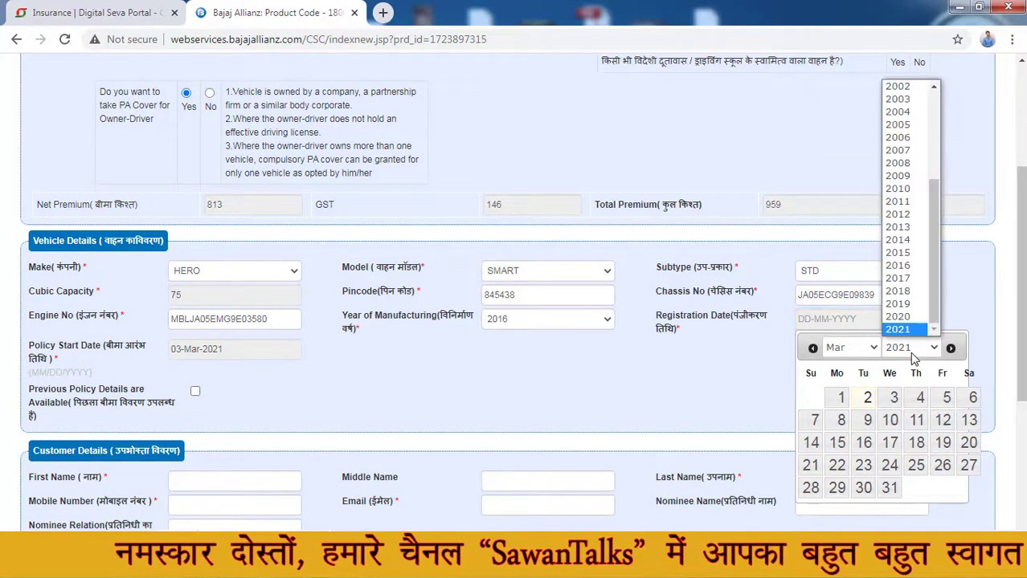
click(903, 268)
click(849, 351)
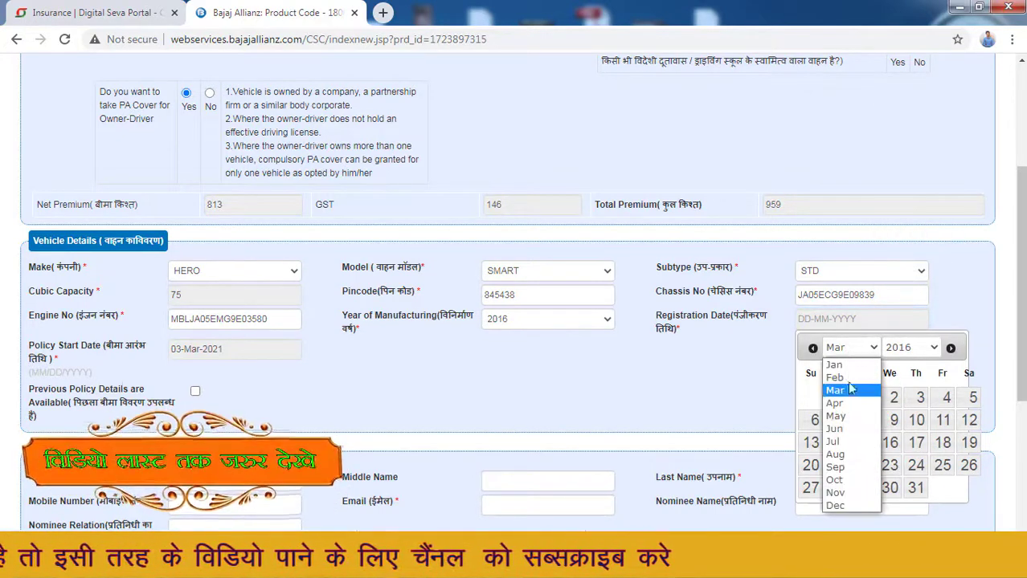
click(834, 365)
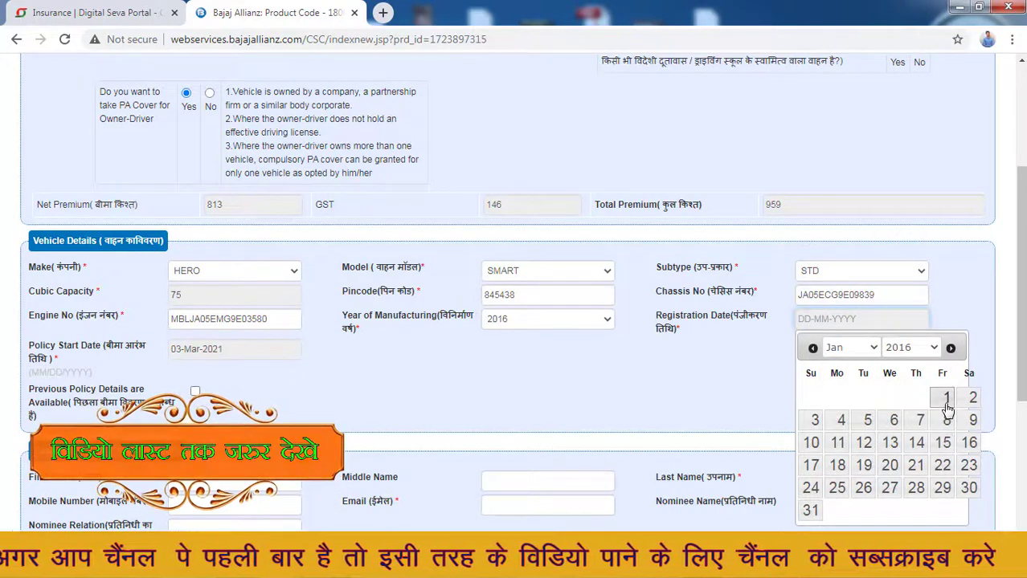
click(947, 405)
- Tick and untick Previous Policy Details, leaving previous policy marked unavailable
scroll(610, 287, down, 2)
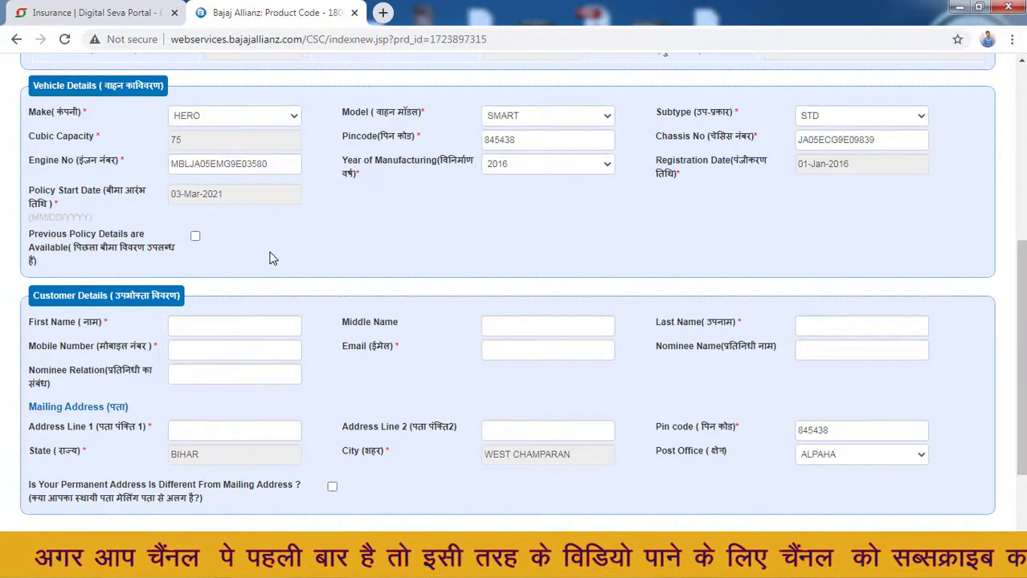
click(195, 238)
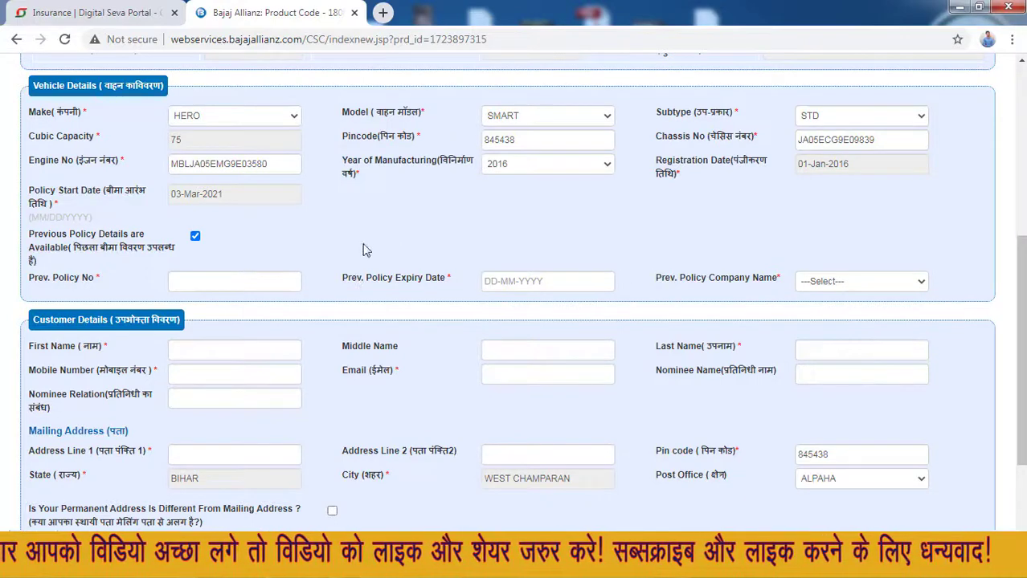
click(195, 237)
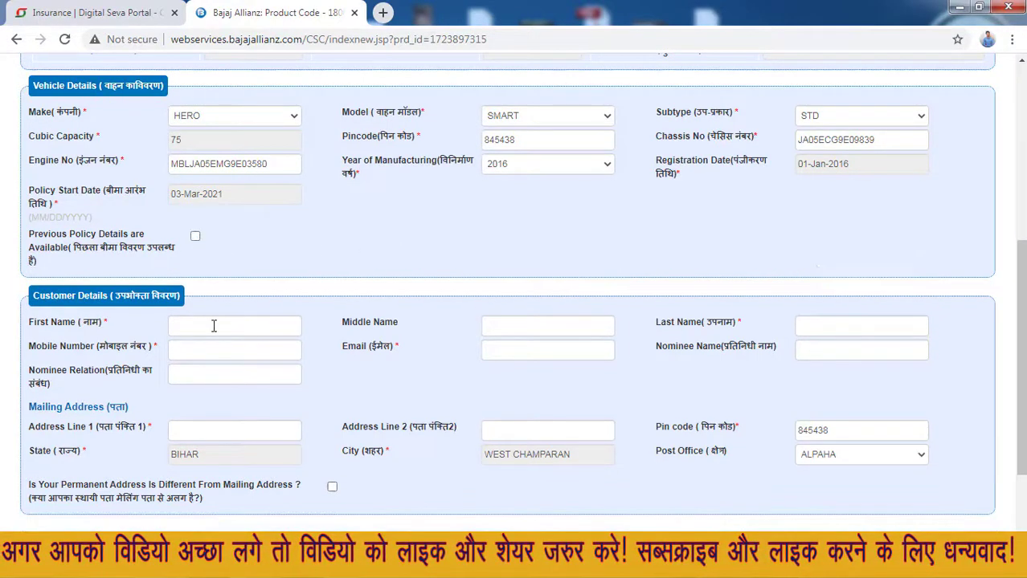
- Enter the customer's first and middle name, mobile number and e-mail address
click(214, 326)
text(R)
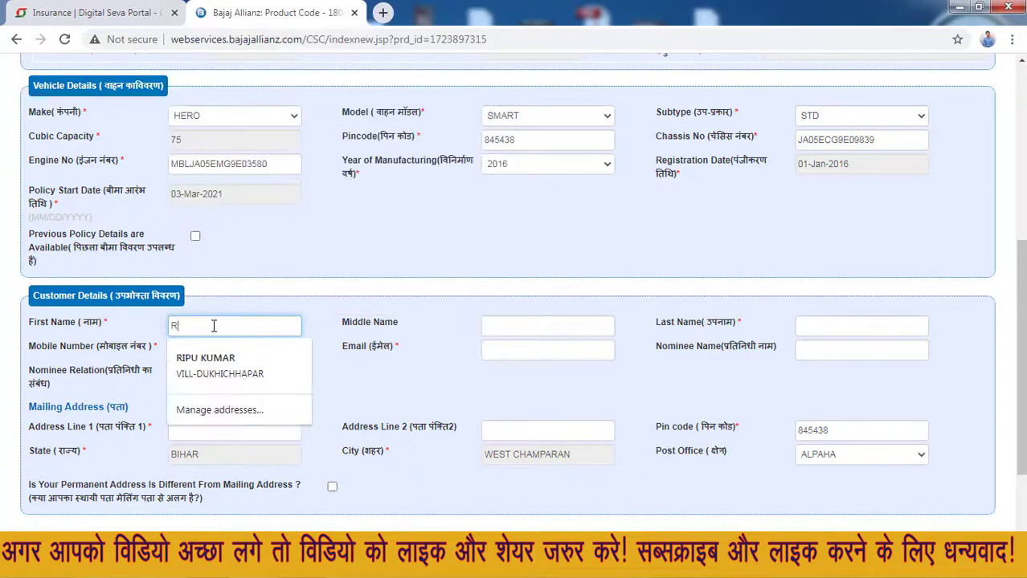
text(AM)
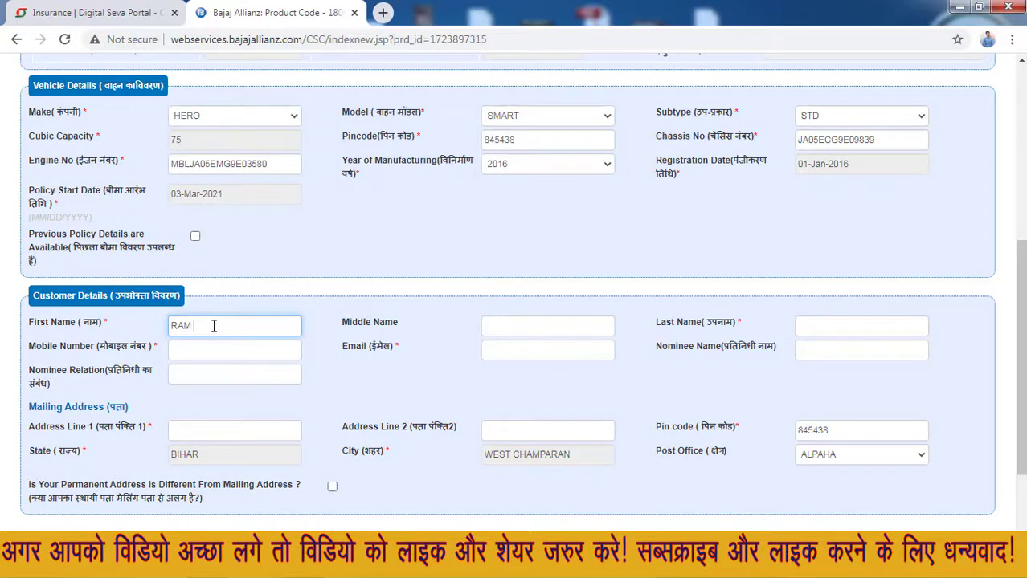
key(Tab)
text(KUMA)
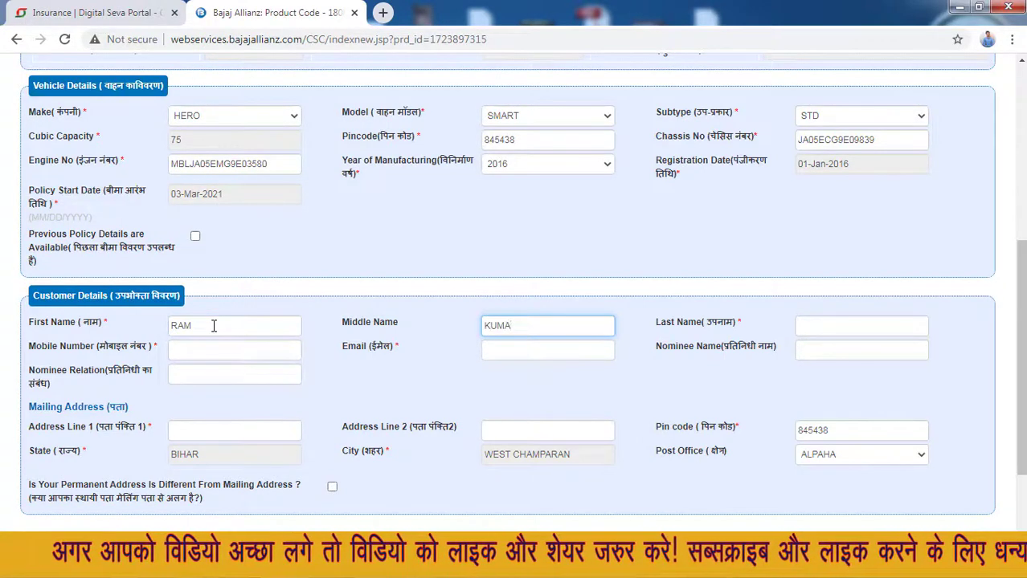
key(Tab)
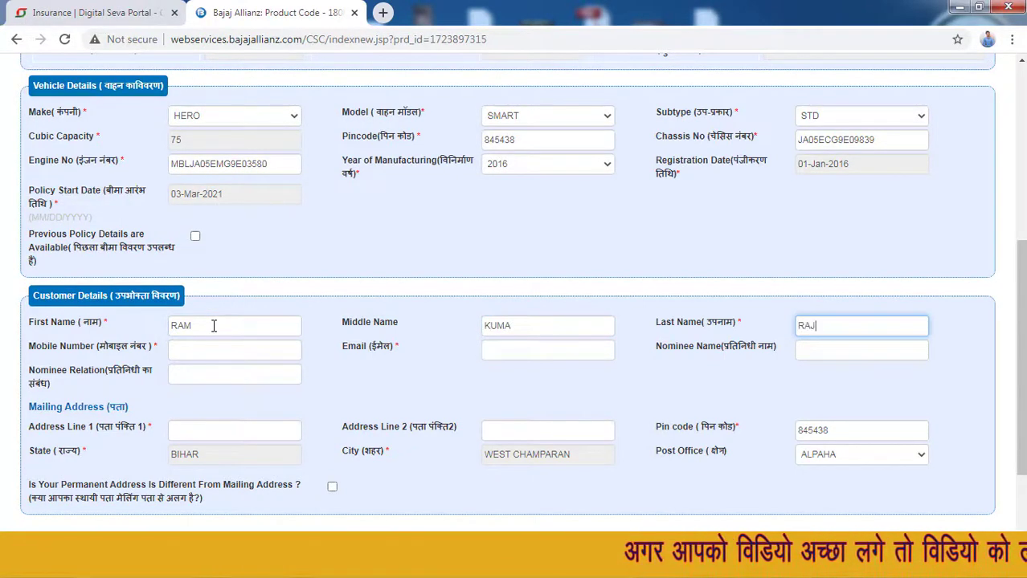
key(Tab)
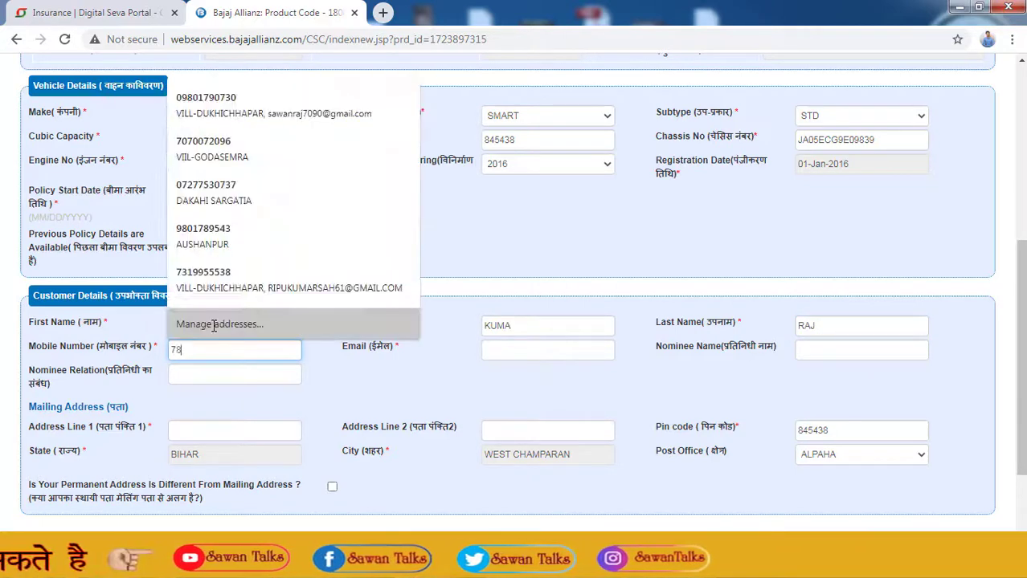
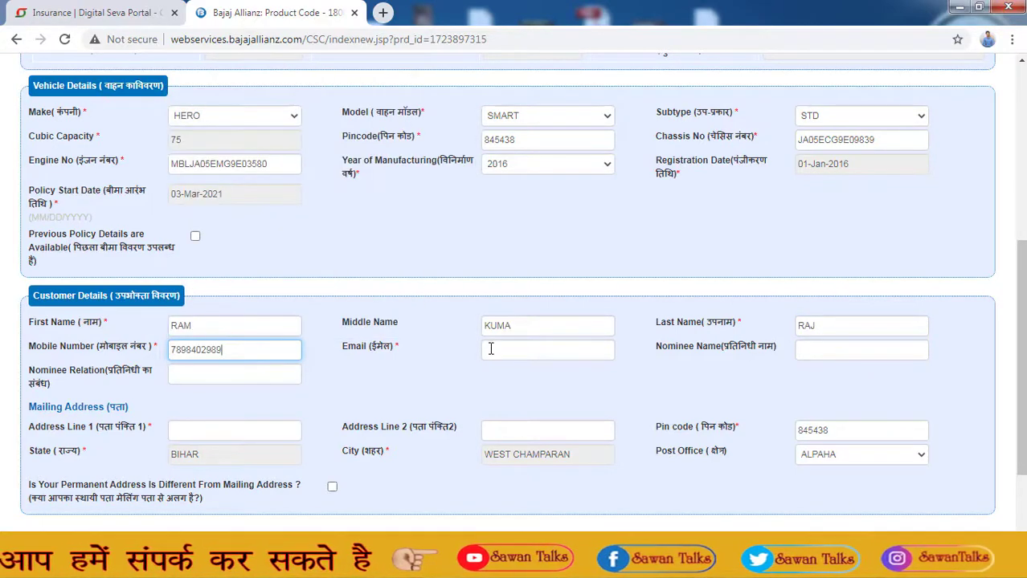
click(522, 353)
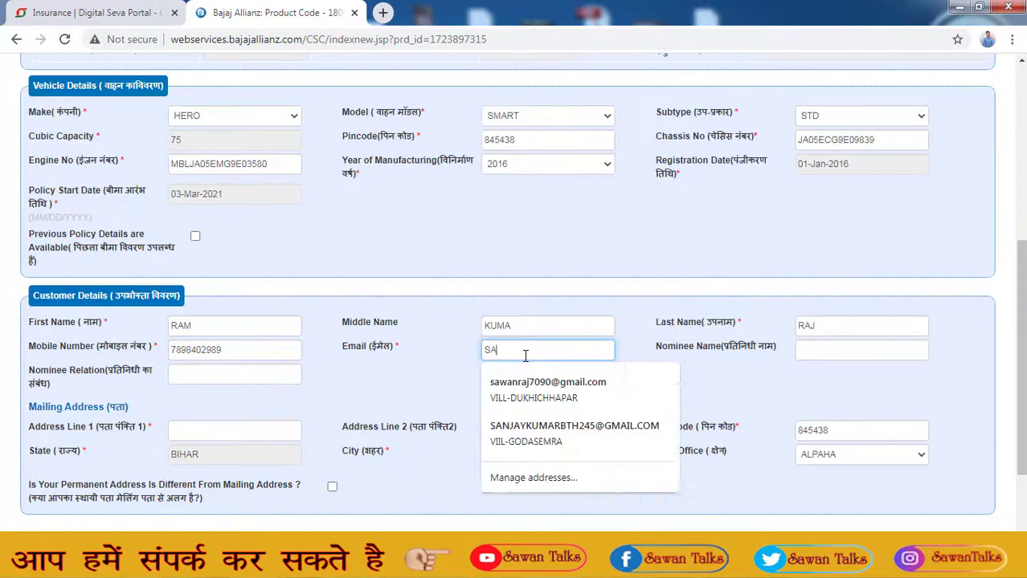
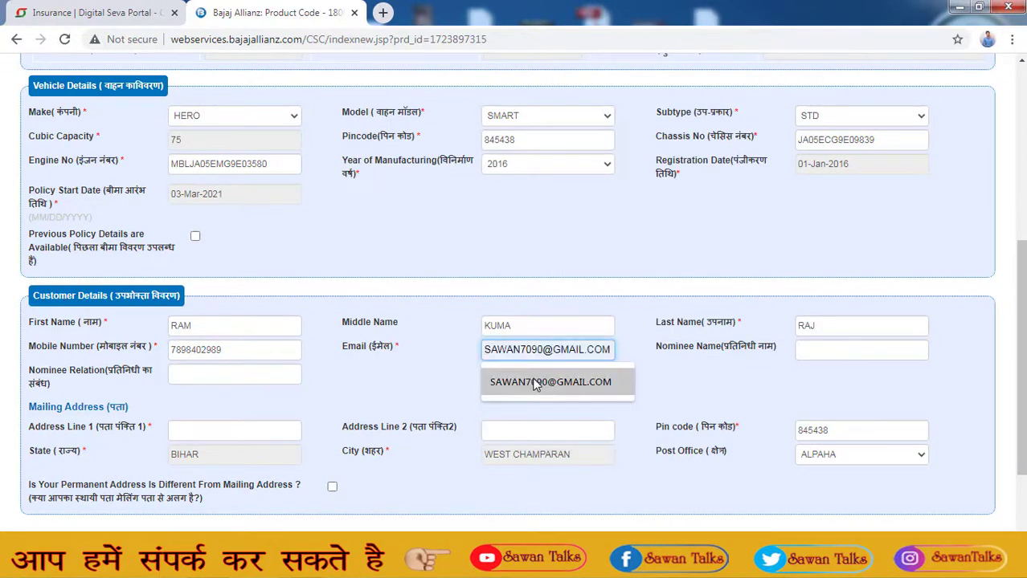
click(536, 383)
- Enter the nominee's name and set the nominee relation to FATHER
click(817, 347)
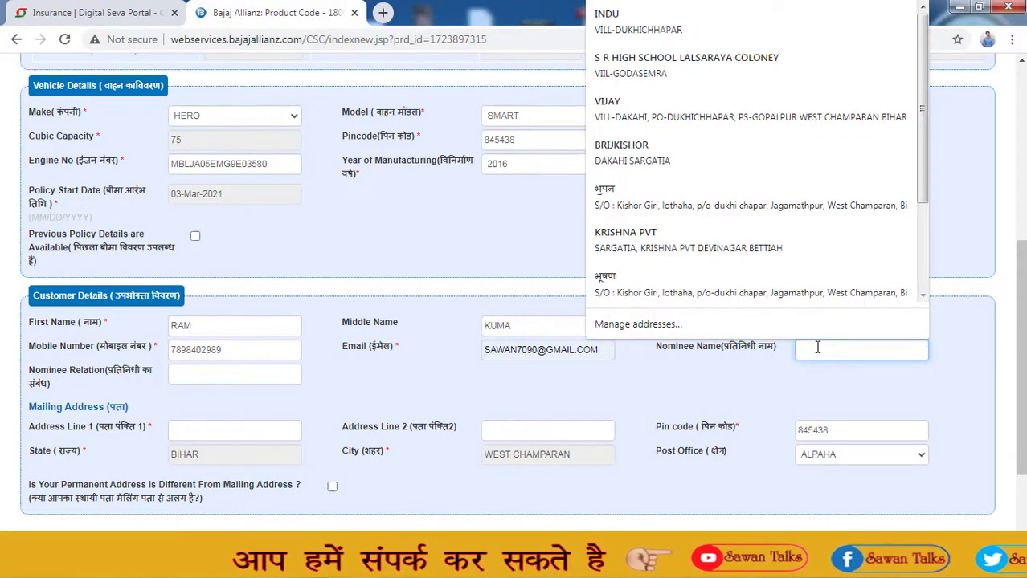
text(RAKESH)
key(Tab)
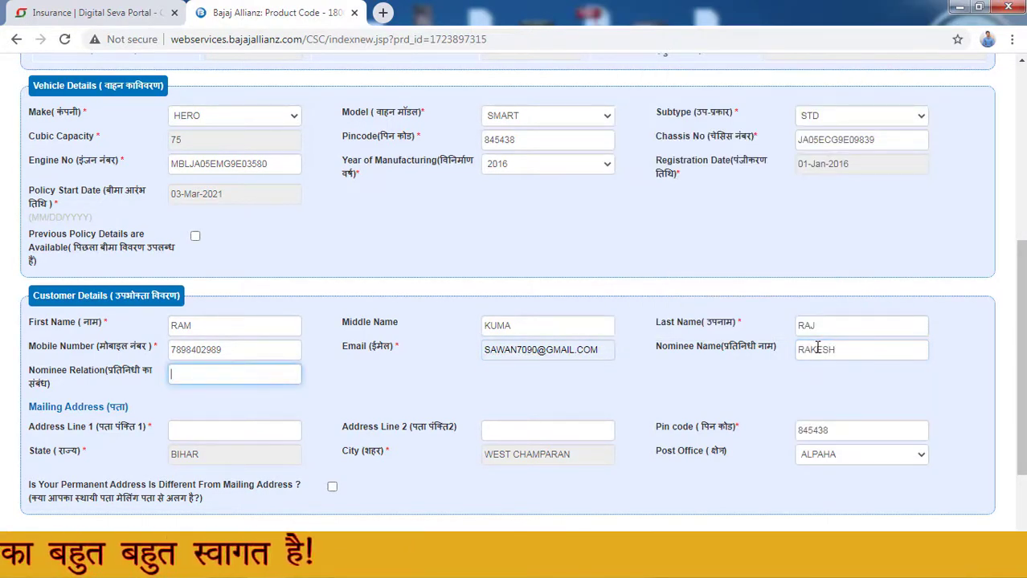
text(FATH)
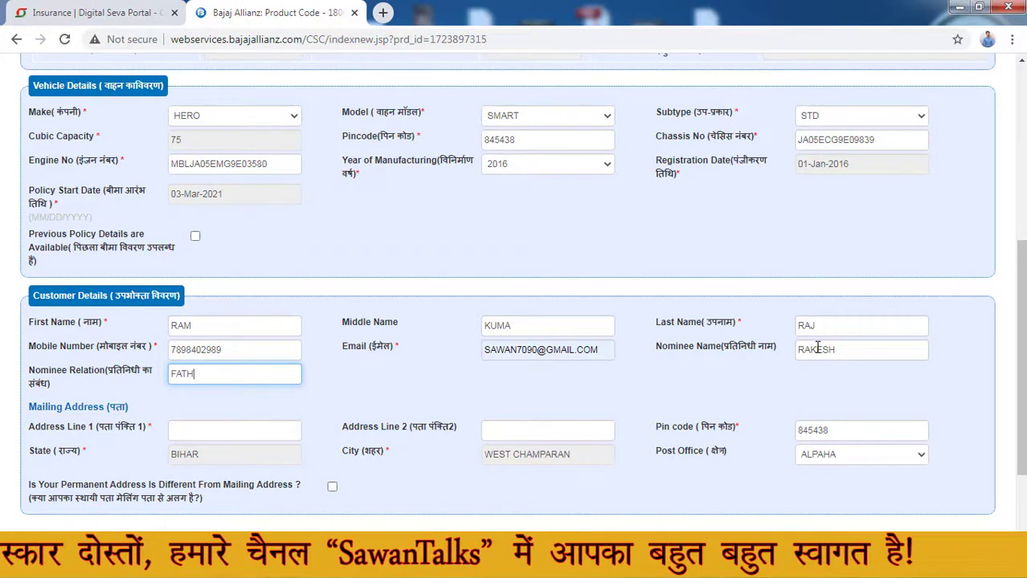
text(ER)
scroll(817, 347, down, 3)
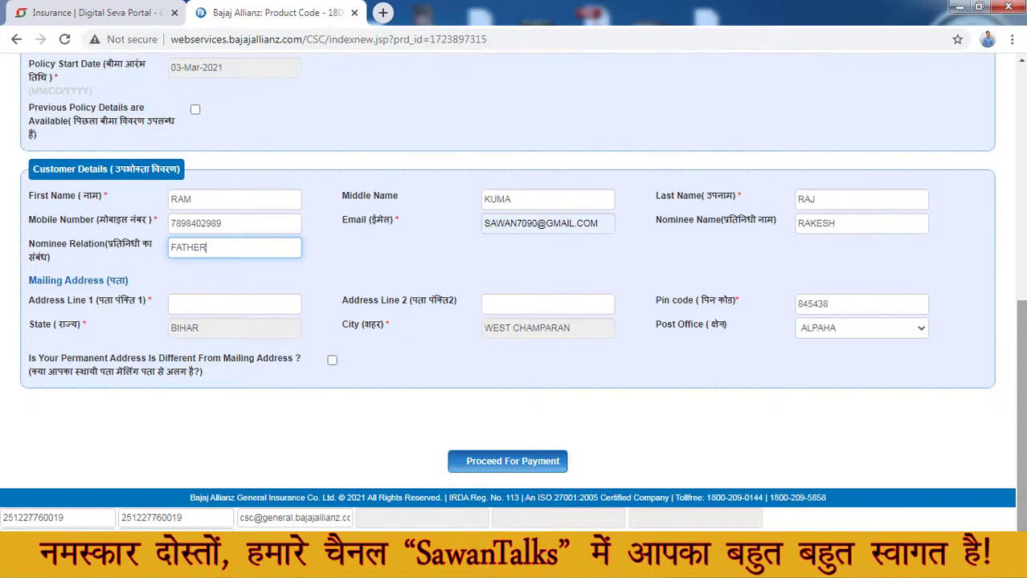
- Fill in the two mailing address lines
click(227, 303)
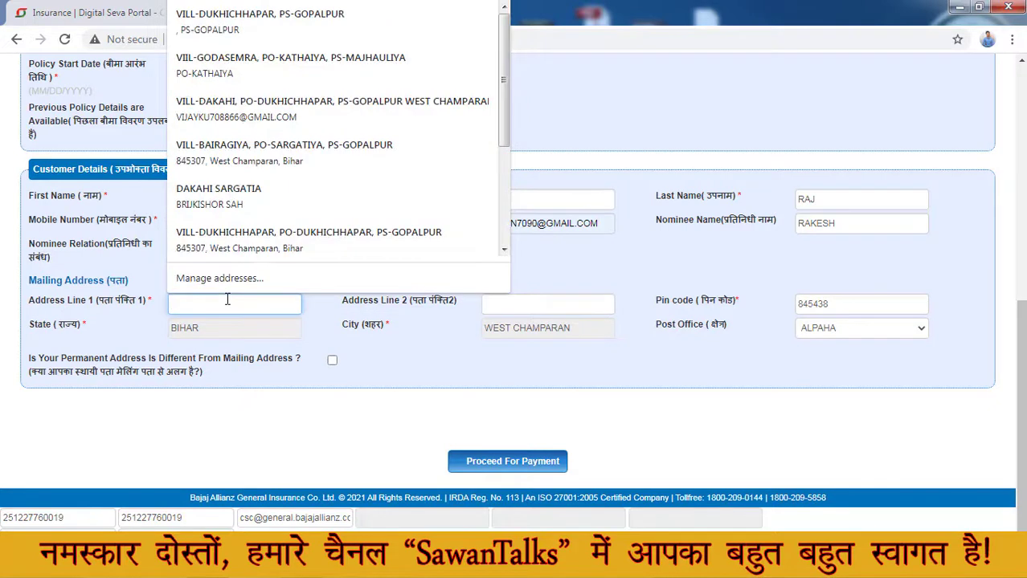
text(VILL)
key(Tab)
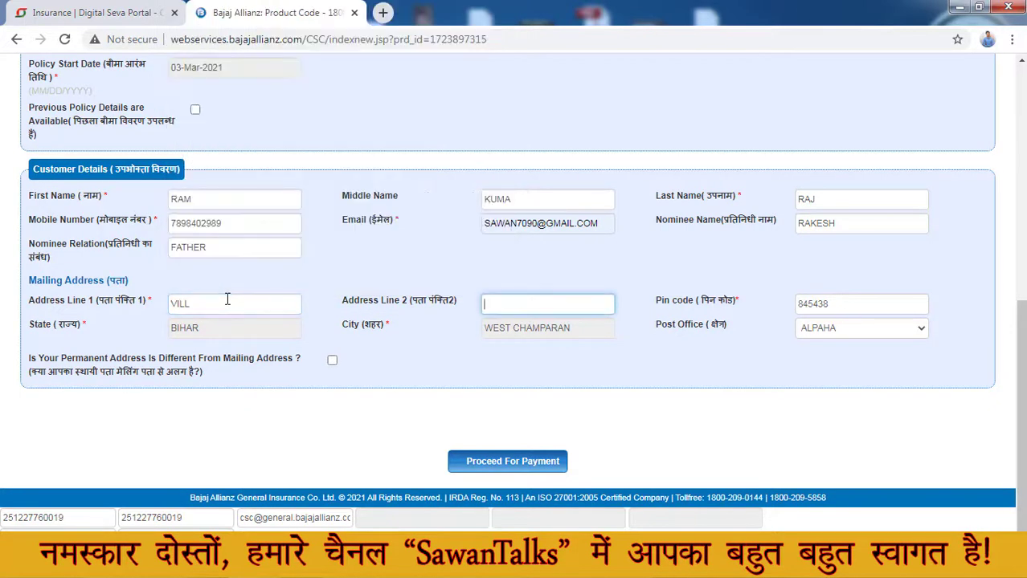
text(PO)
key(Tab)
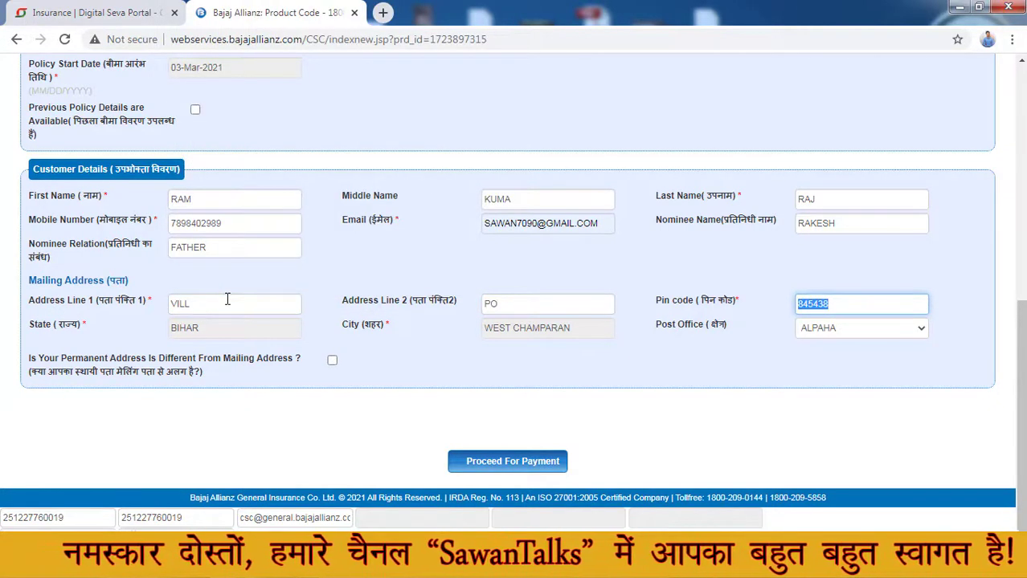
key(Tab)
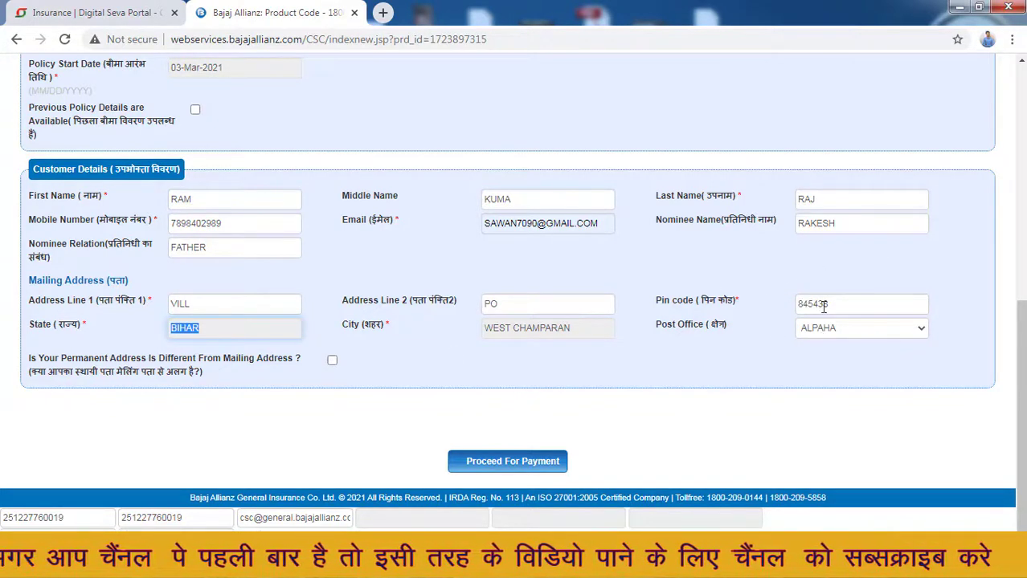
- Correct the pin code by picking a suggested value
click(832, 327)
click(835, 329)
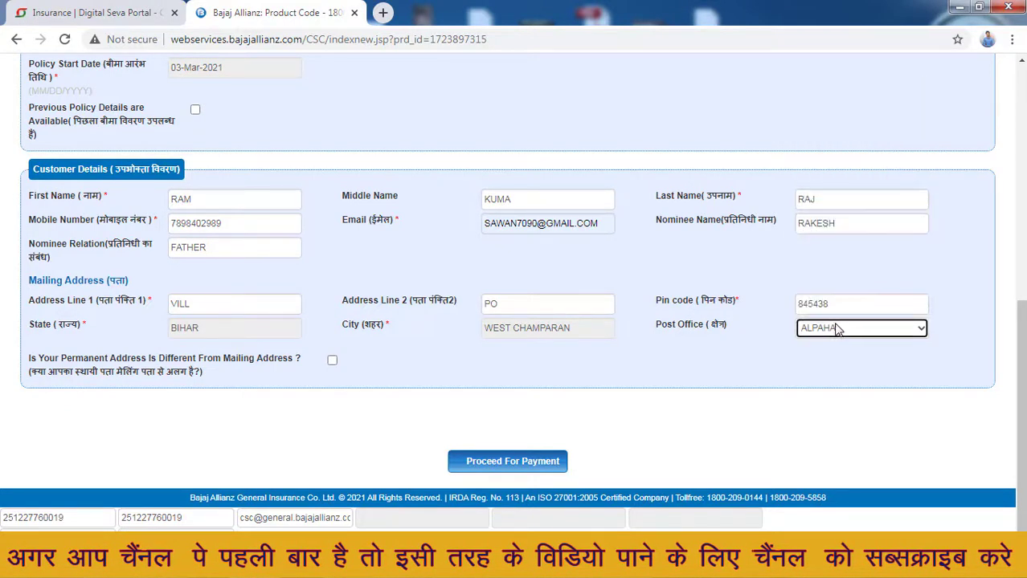
click(841, 311)
key(BackSpace)
key(BackSpace)
key(BackSpace)
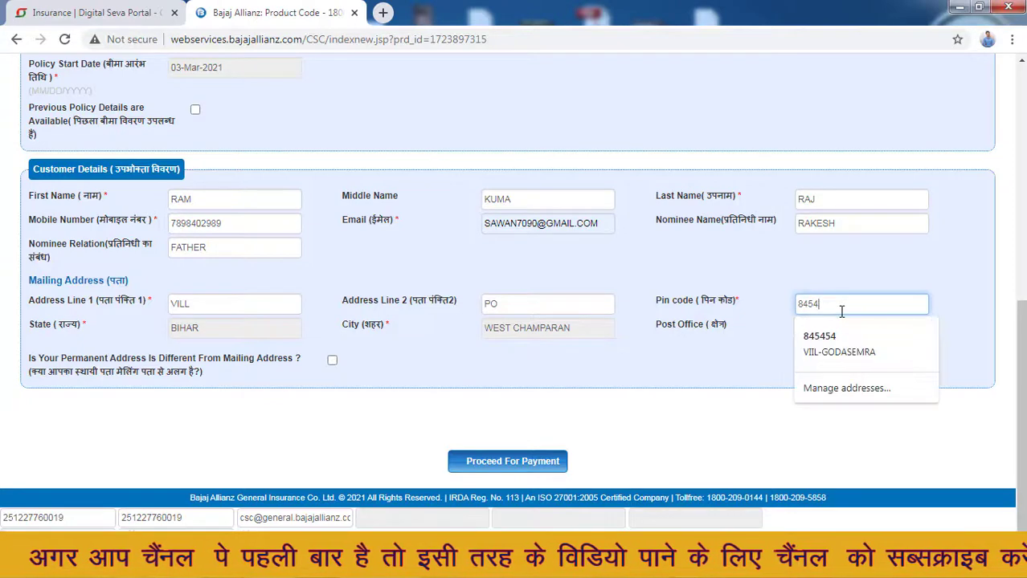
text(307)
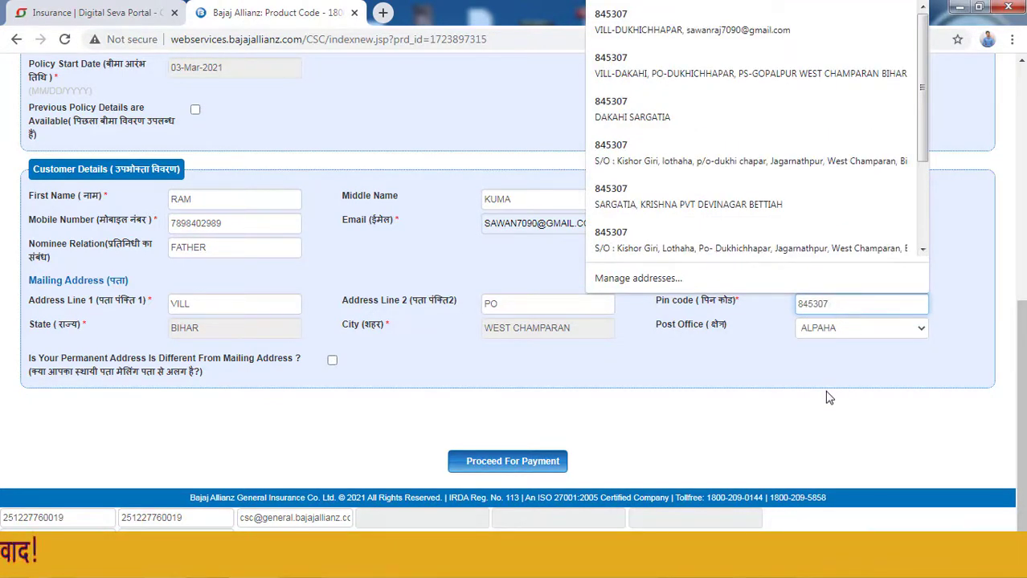
click(829, 398)
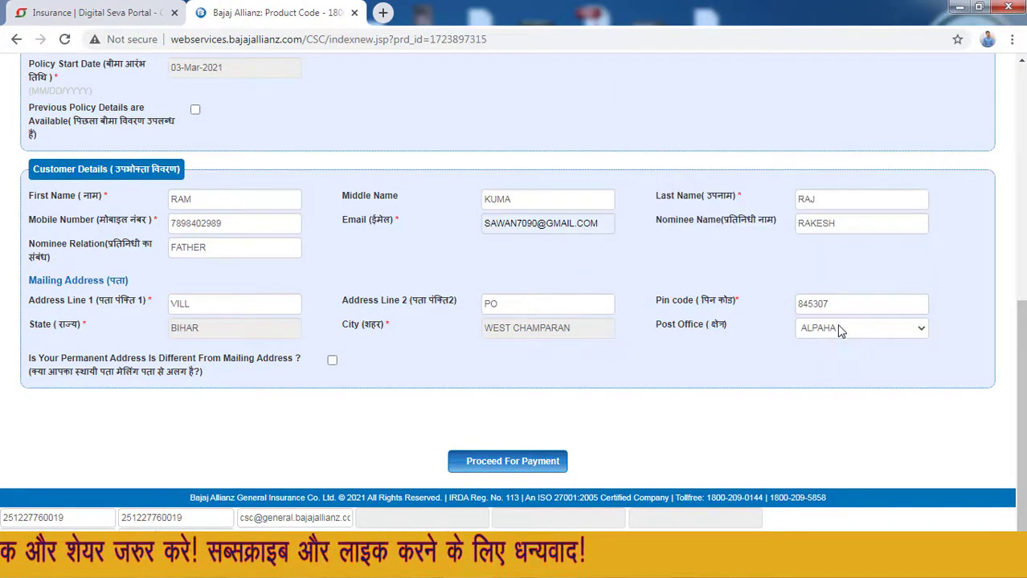
click(835, 327)
click(835, 328)
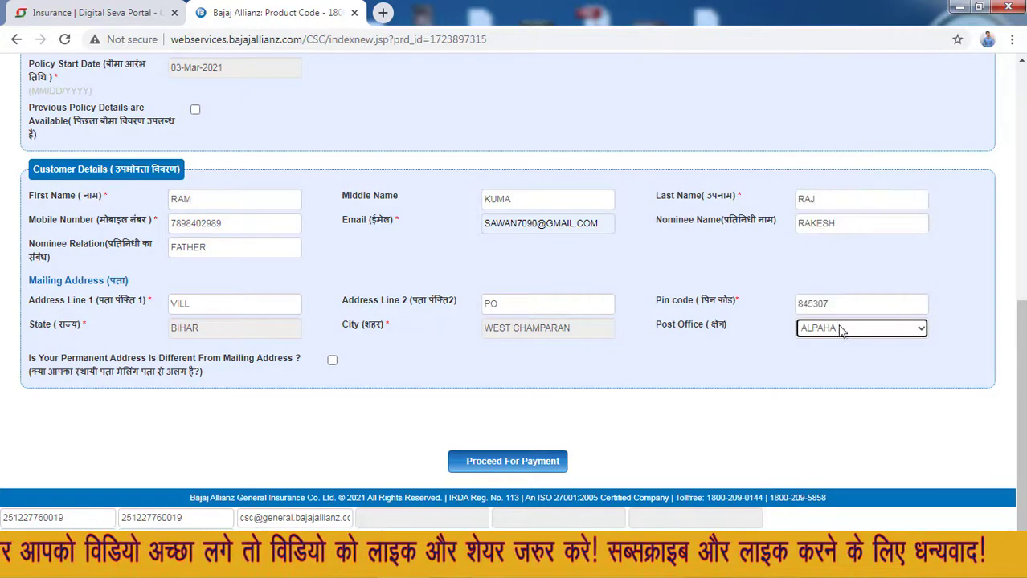
click(807, 375)
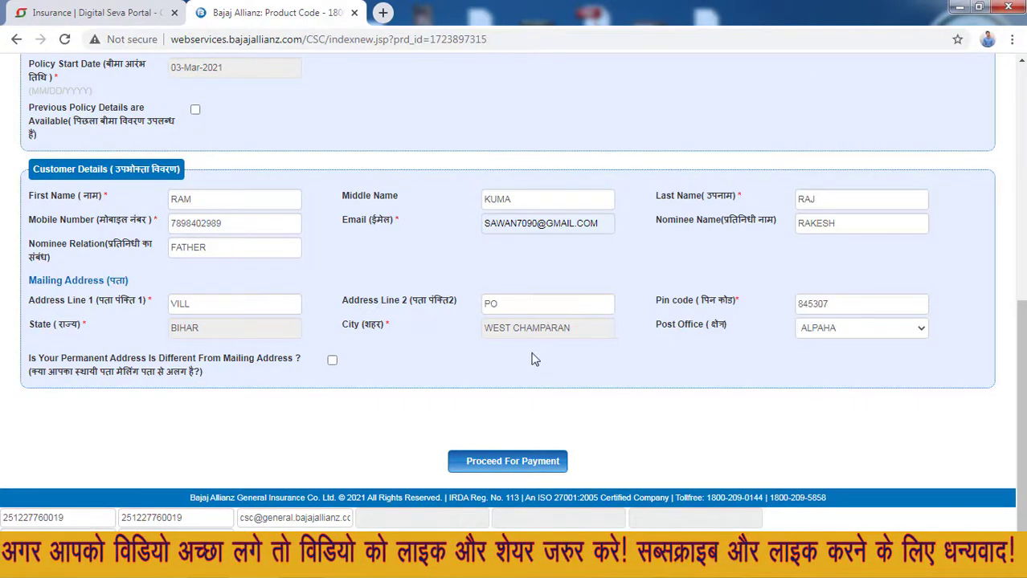
- Choose BETTIAH as the post office and fix the pin code again
click(856, 337)
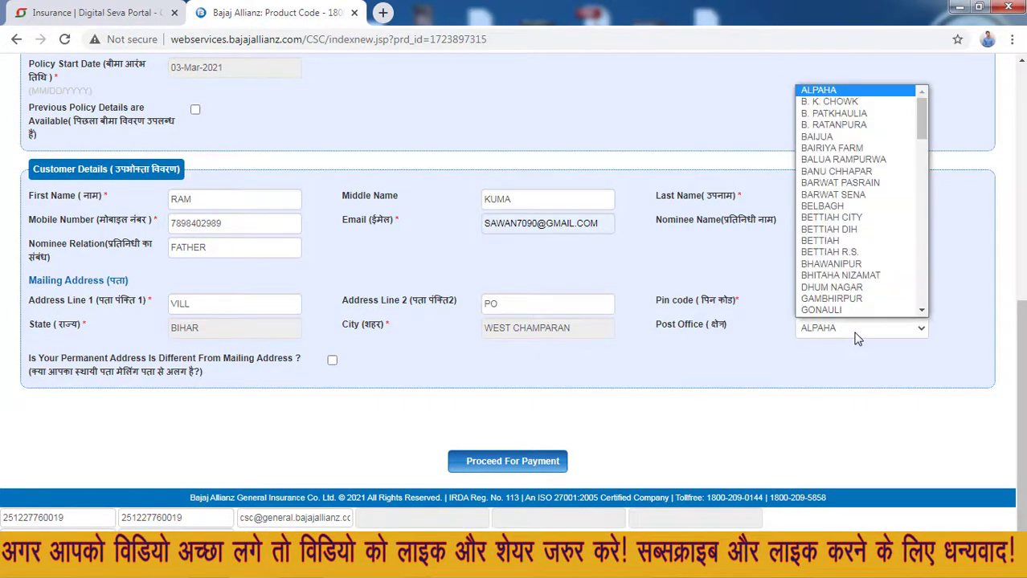
scroll(848, 201, down, 1)
click(844, 217)
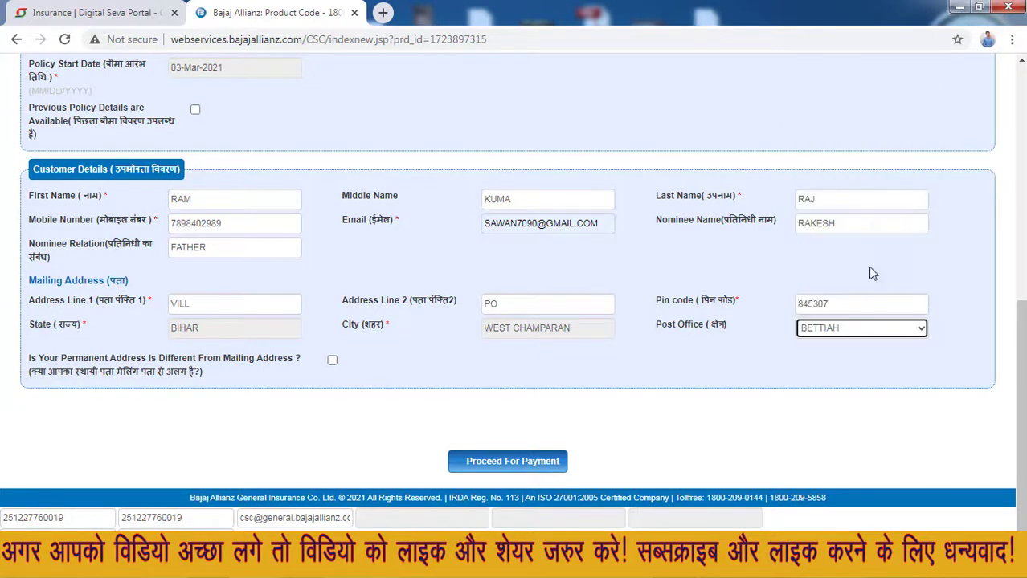
click(857, 302)
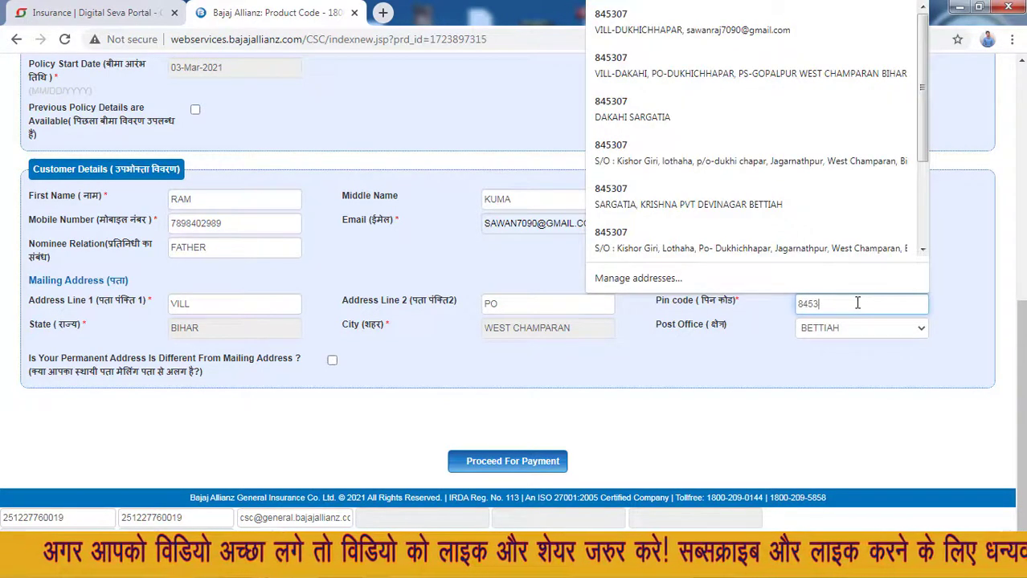
key(BackSpace)
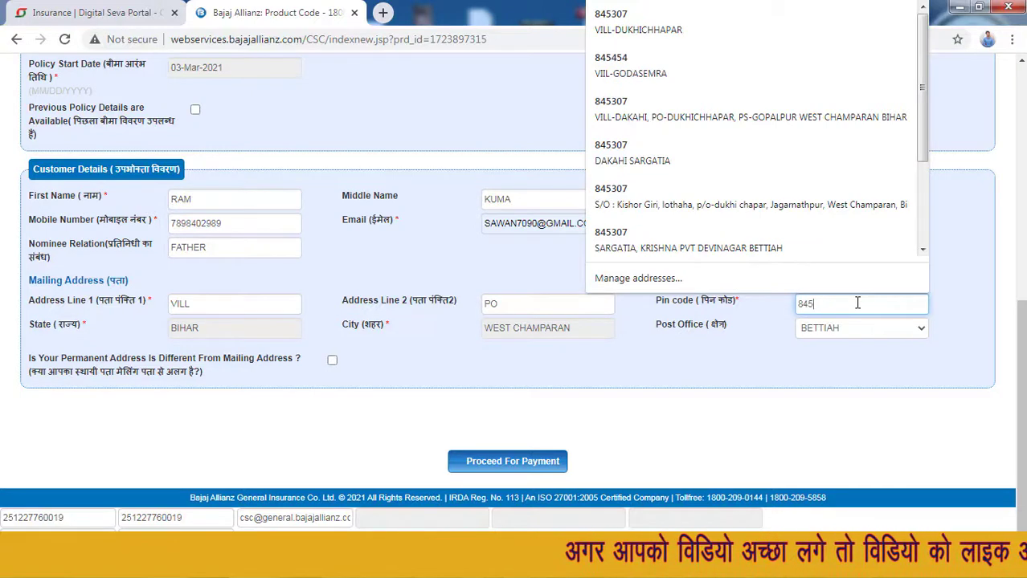
text(438)
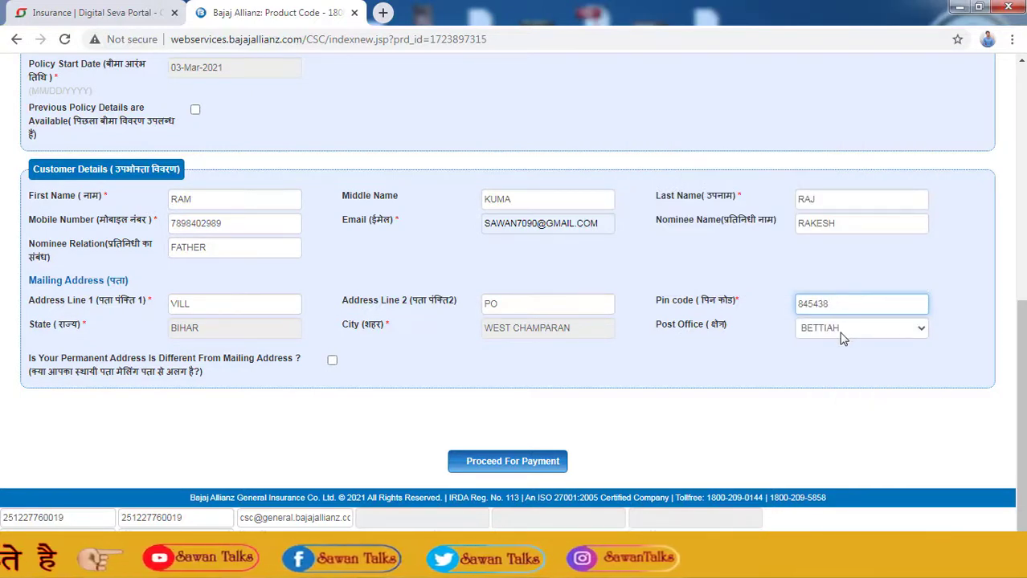
click(844, 335)
click(844, 333)
click(801, 396)
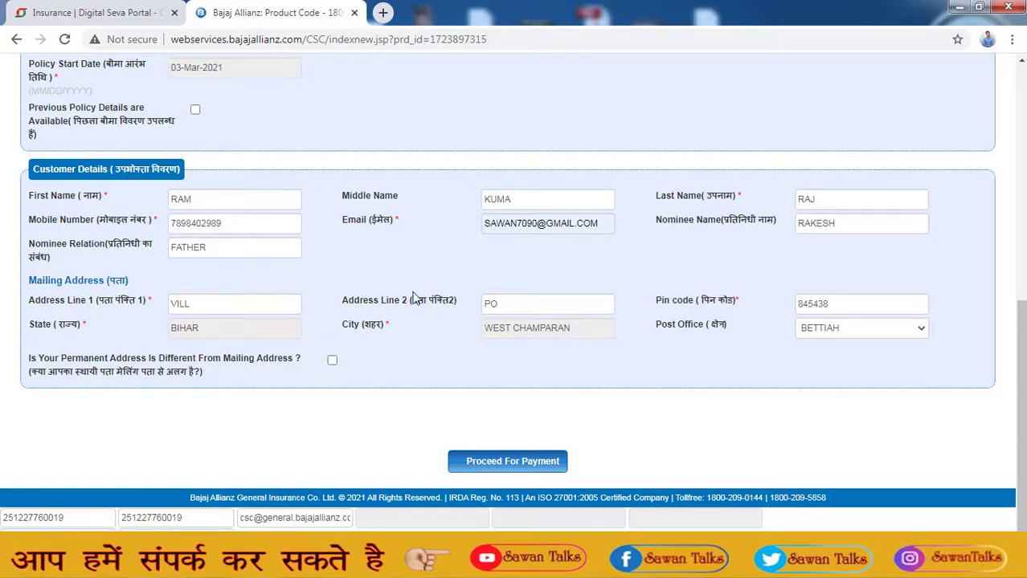
- Keep the permanent address the same as mailing and submit the proposal for payment
click(332, 361)
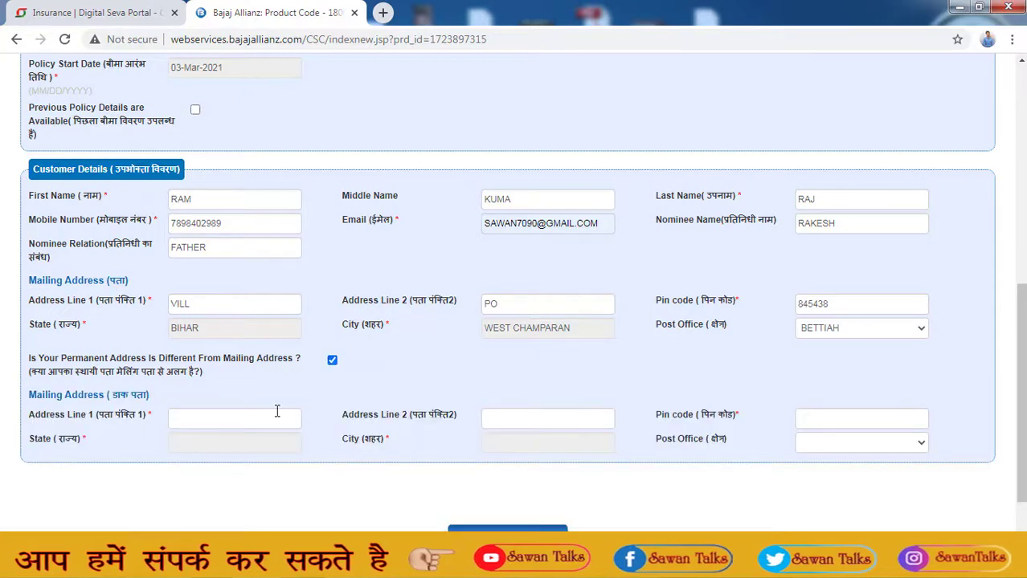
click(330, 361)
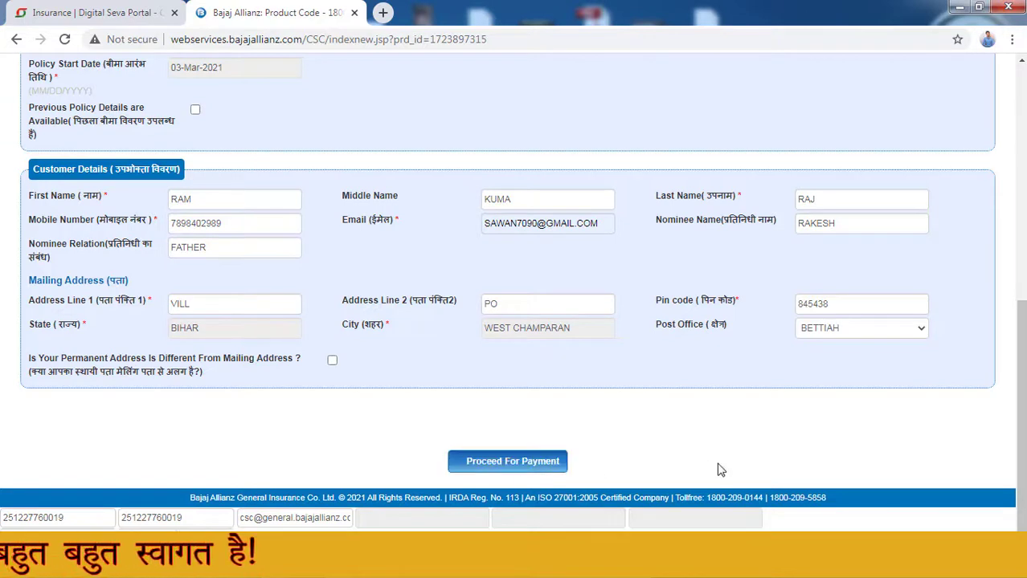
click(553, 461)
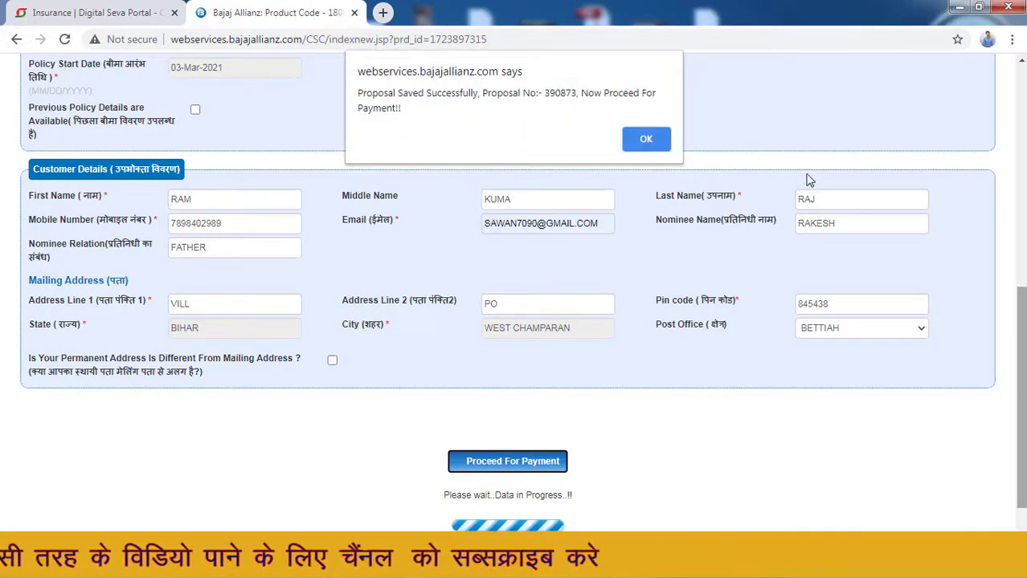
- Copy the saved proposal number, then start the CSC wallet payment for the 959 premium
double_click(560, 93)
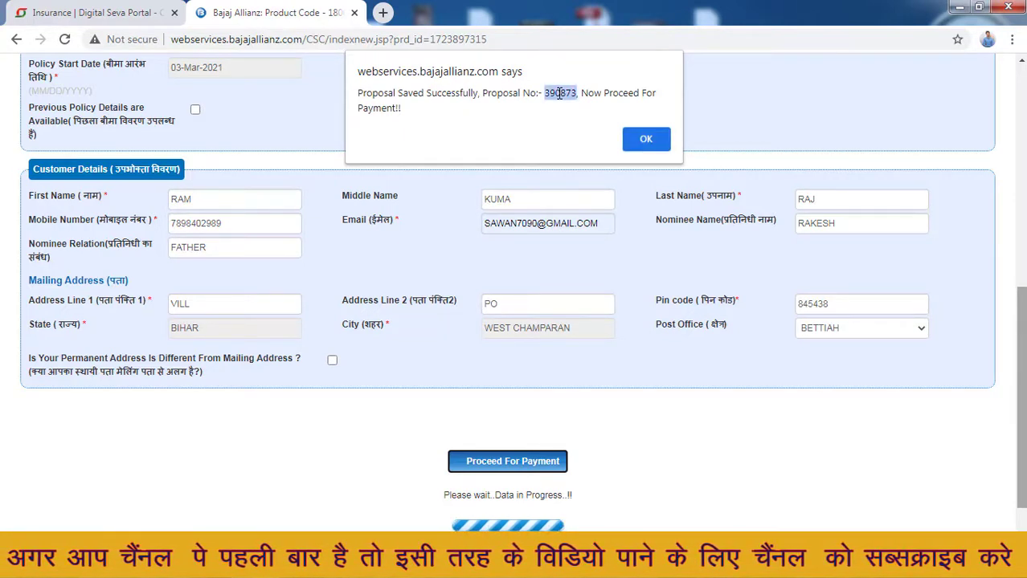
right_click(560, 93)
click(582, 105)
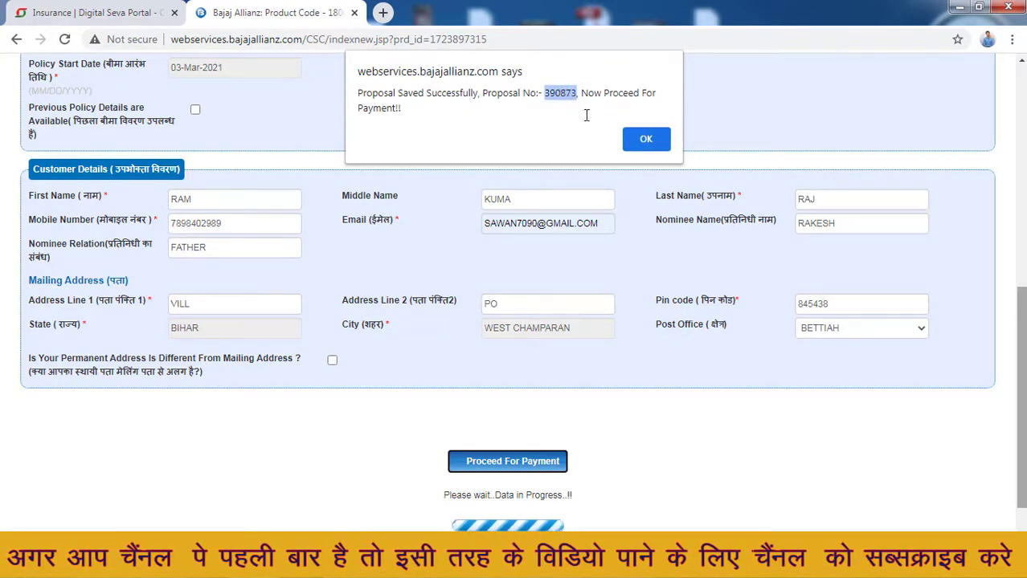
click(660, 141)
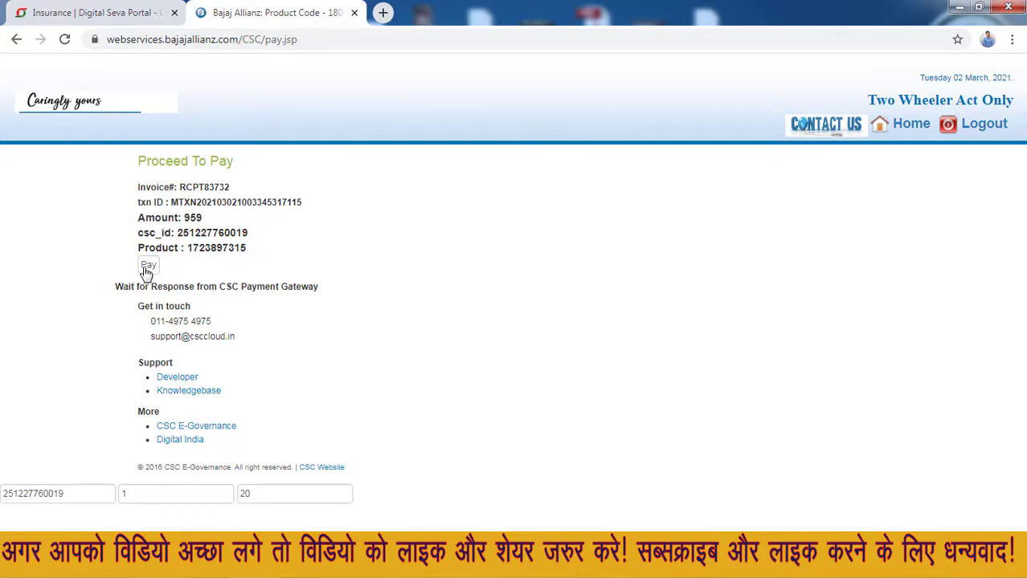
drag(118, 248, 184, 282)
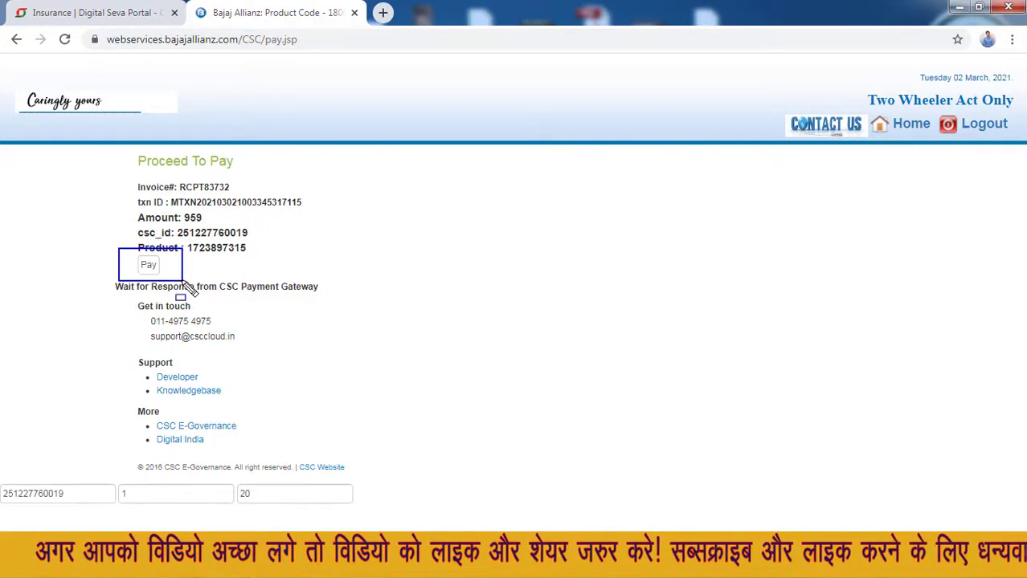
click(145, 266)
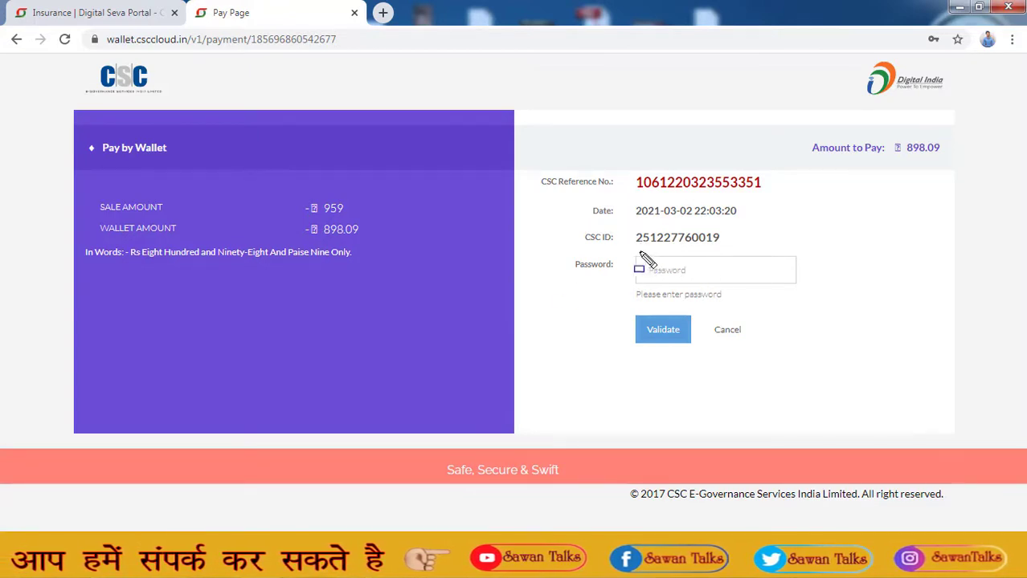
- Enter and validate the CSC Wallet account password, then begin typing the 6-digit wallet PIN
mouse_move(630, 253)
mouse_down()
mouse_move(633, 277)
mouse_move(807, 286)
mouse_up()
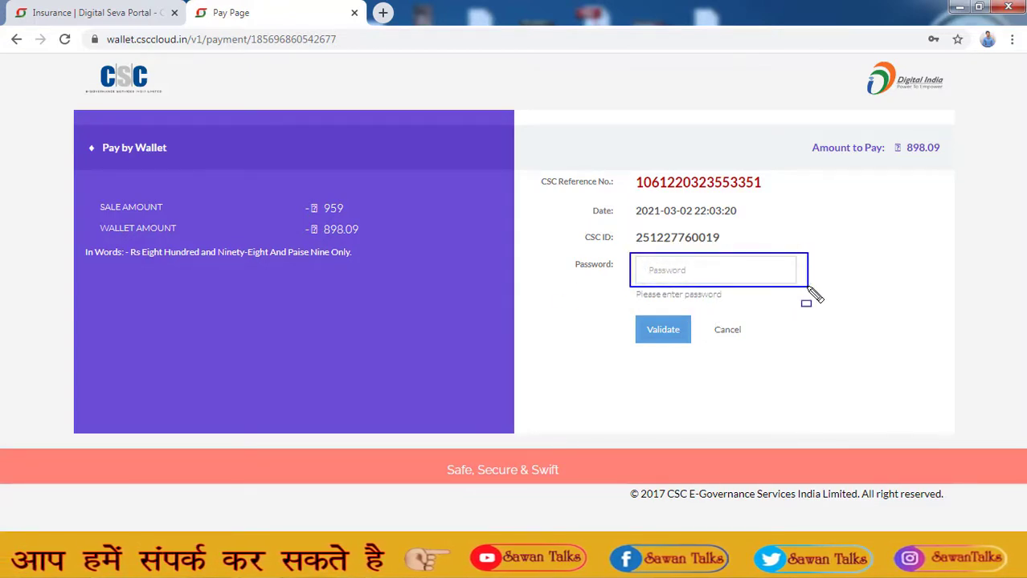
key(Escape)
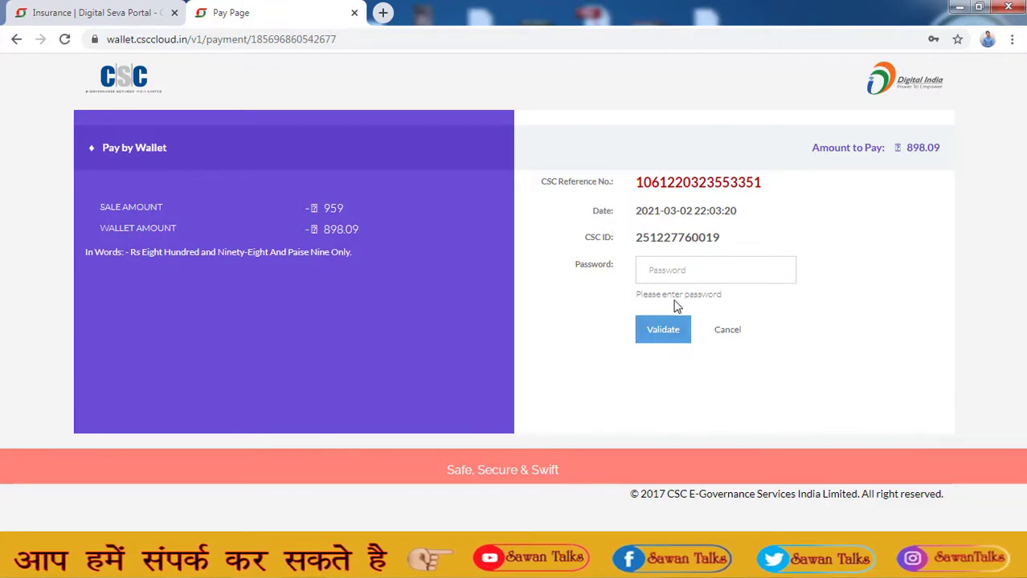
click(689, 281)
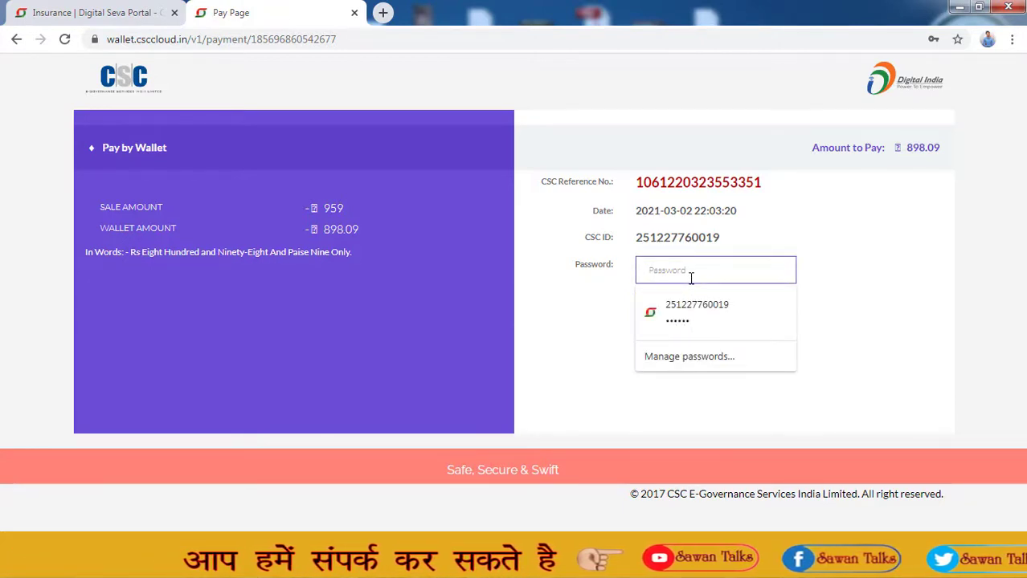
click(688, 305)
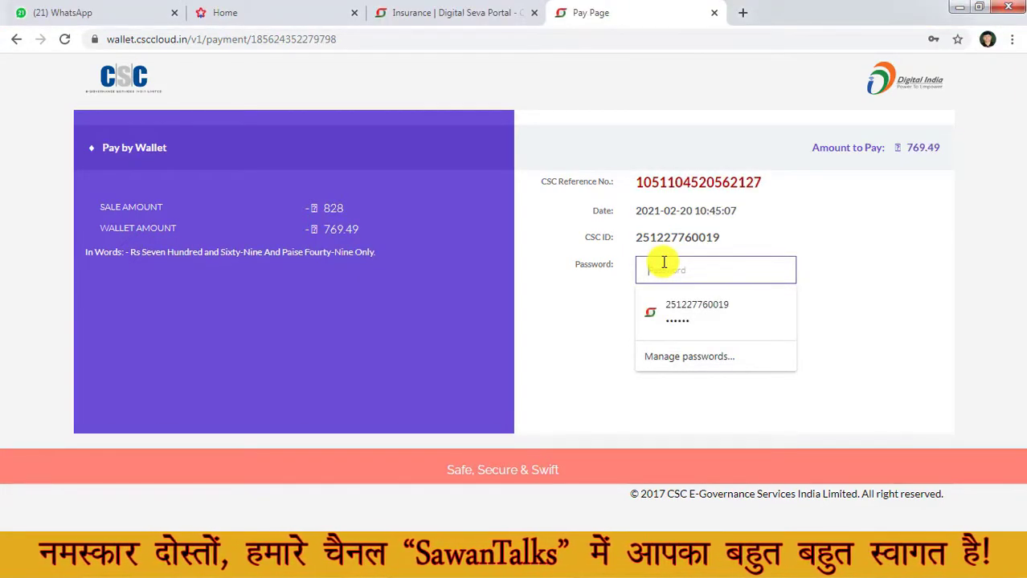
click(663, 263)
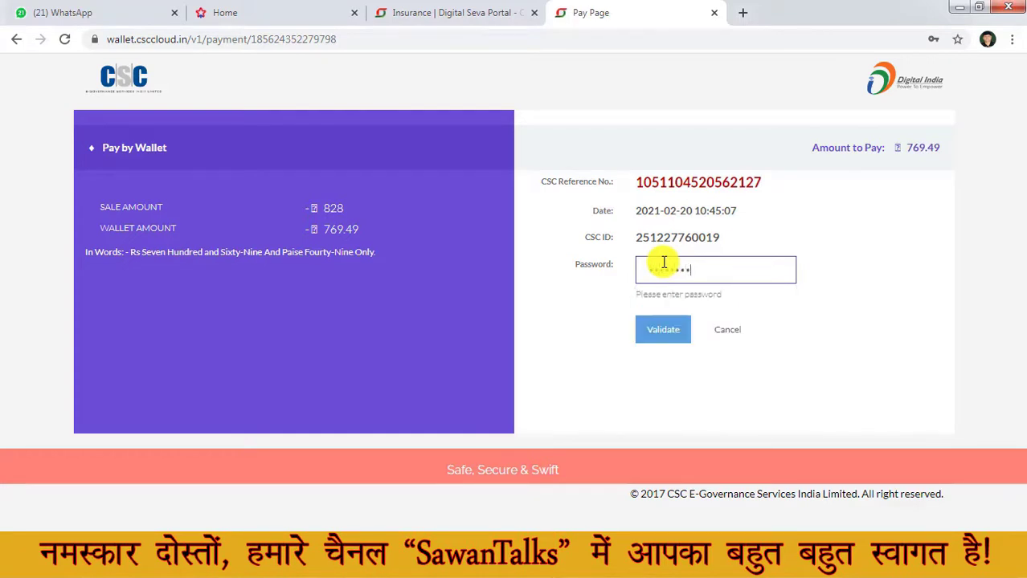
text(••)
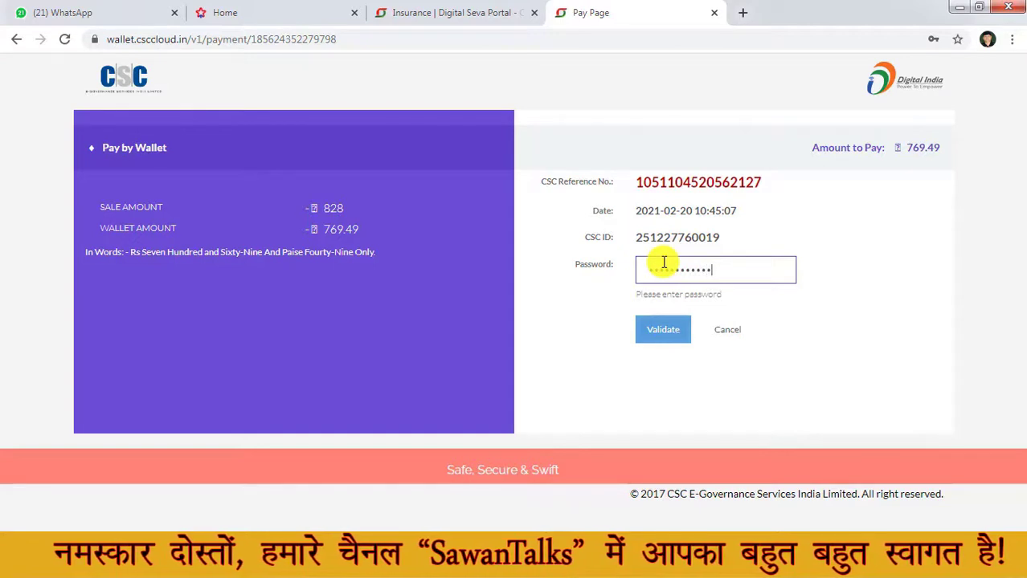
click(662, 332)
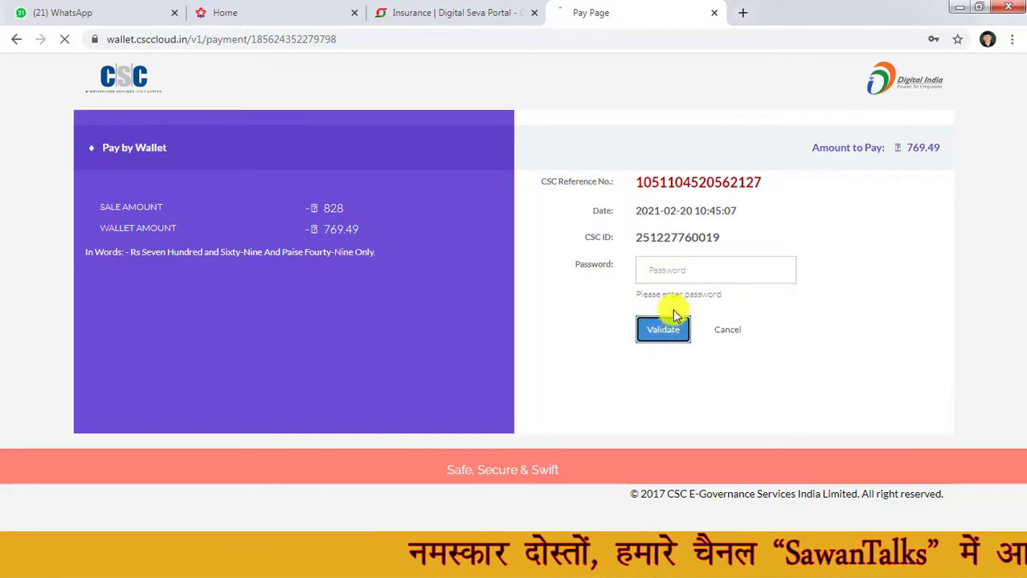
click(684, 276)
text(1)
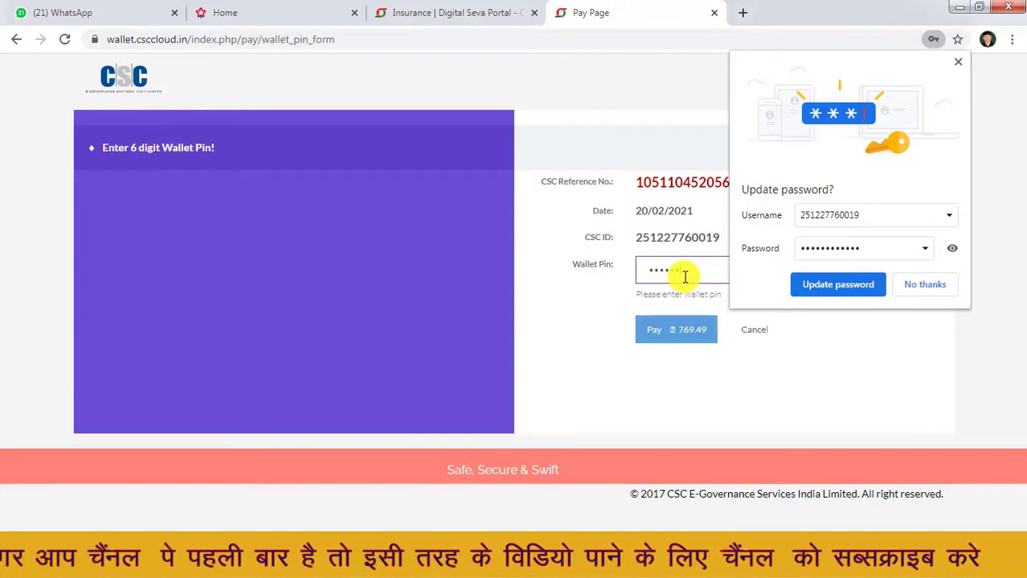
- Pay ₹769.49 from the wallet, issue the policy, and acknowledge the Transaction Status and prod-TP alerts
click(679, 330)
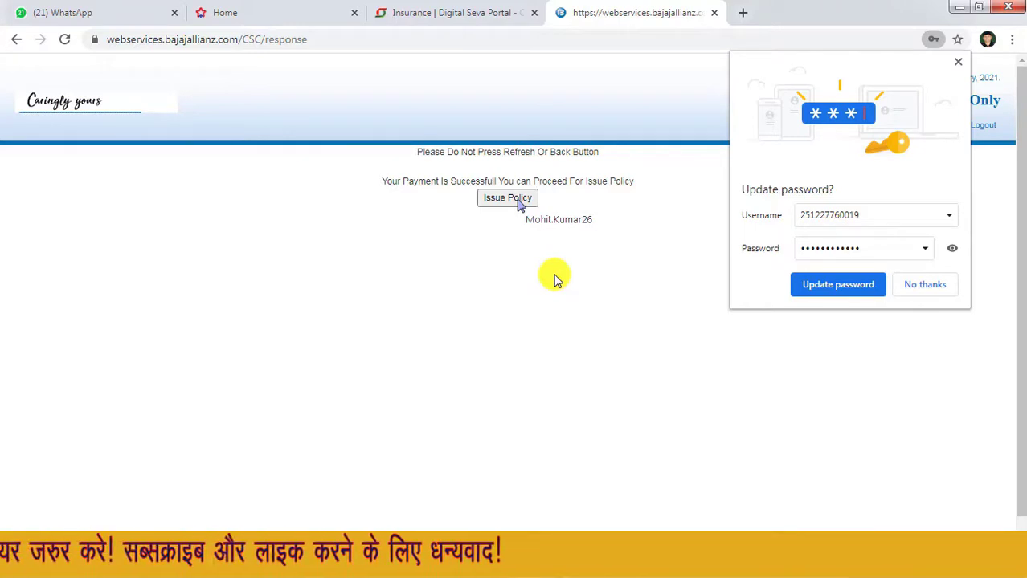
click(518, 201)
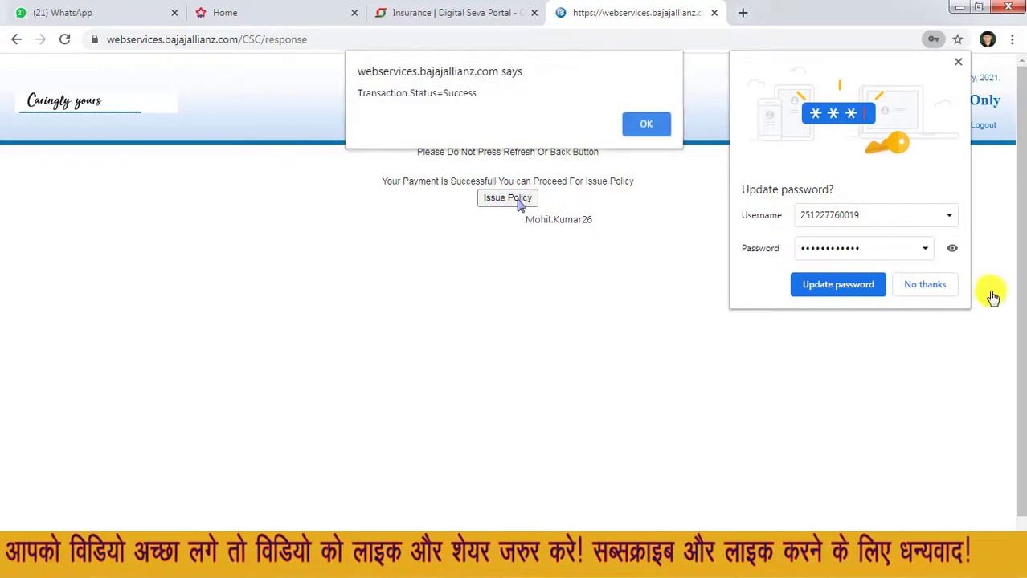
click(653, 118)
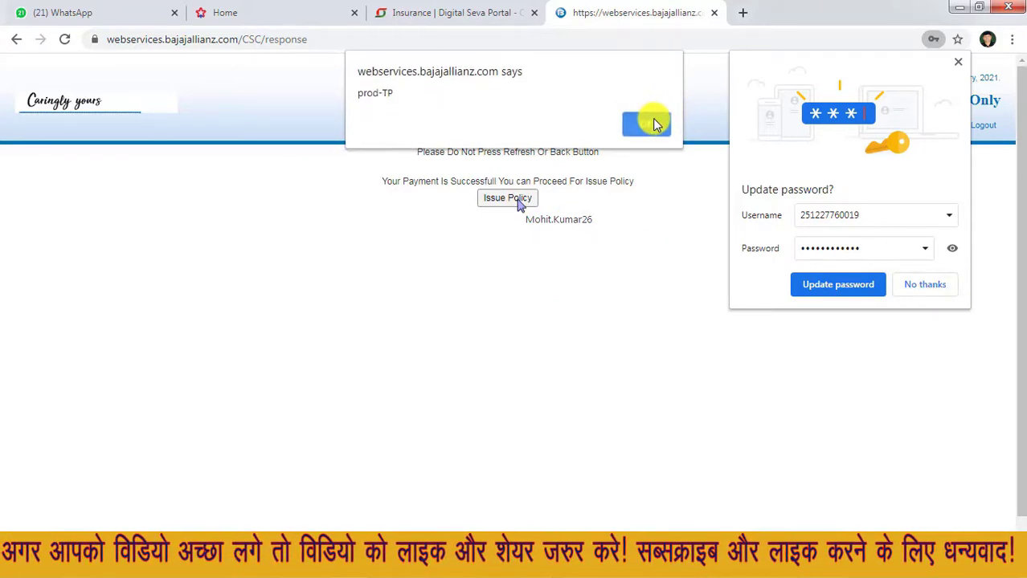
click(652, 127)
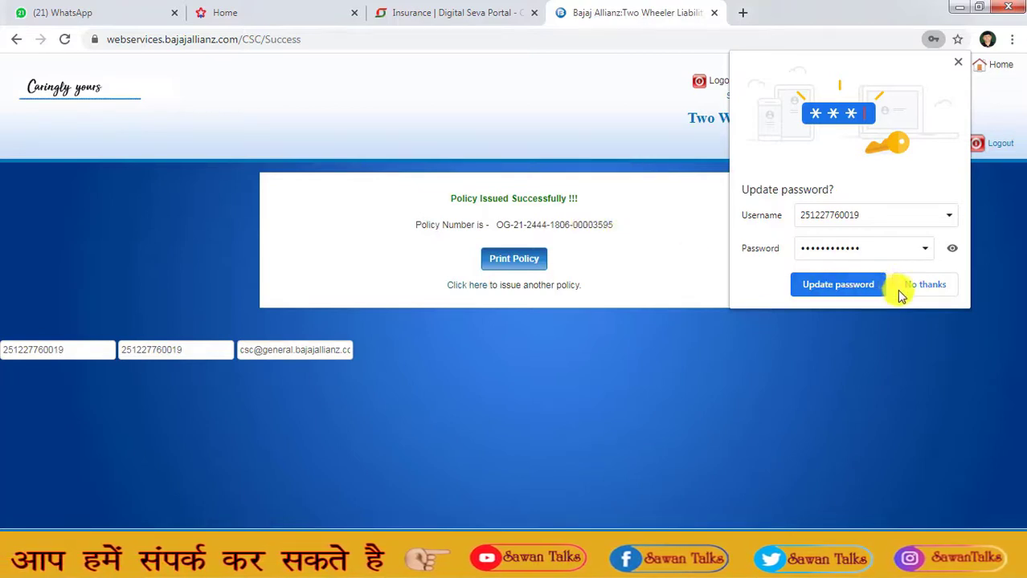
- Print Policy in a maximized popup, then open the downloaded Policy.pdf
click(509, 264)
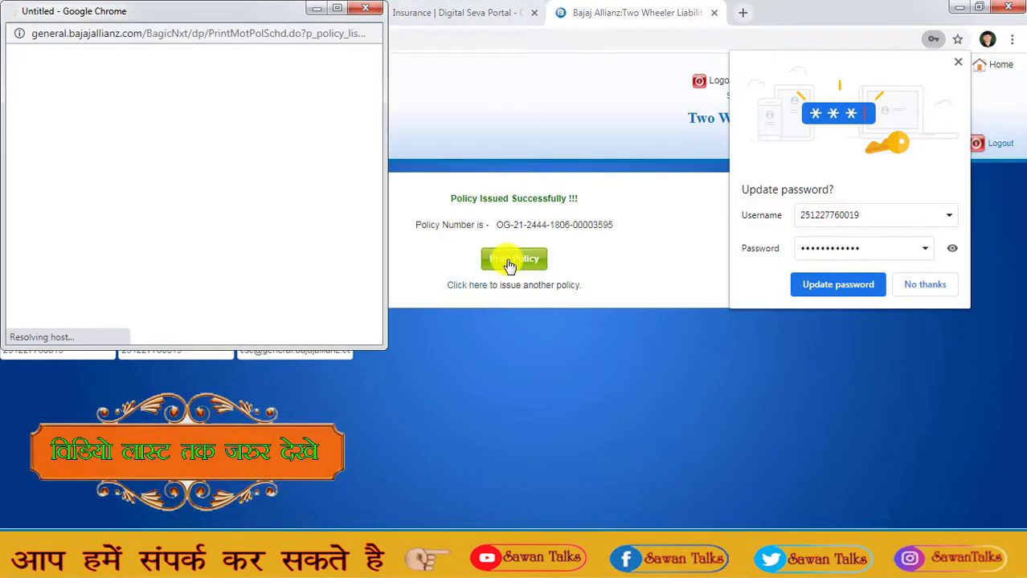
click(336, 9)
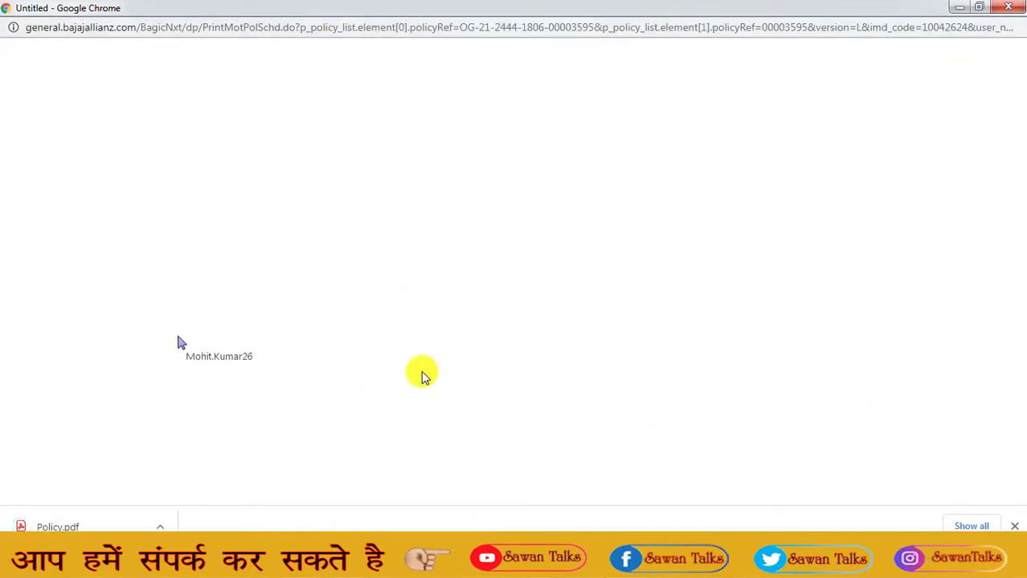
click(162, 526)
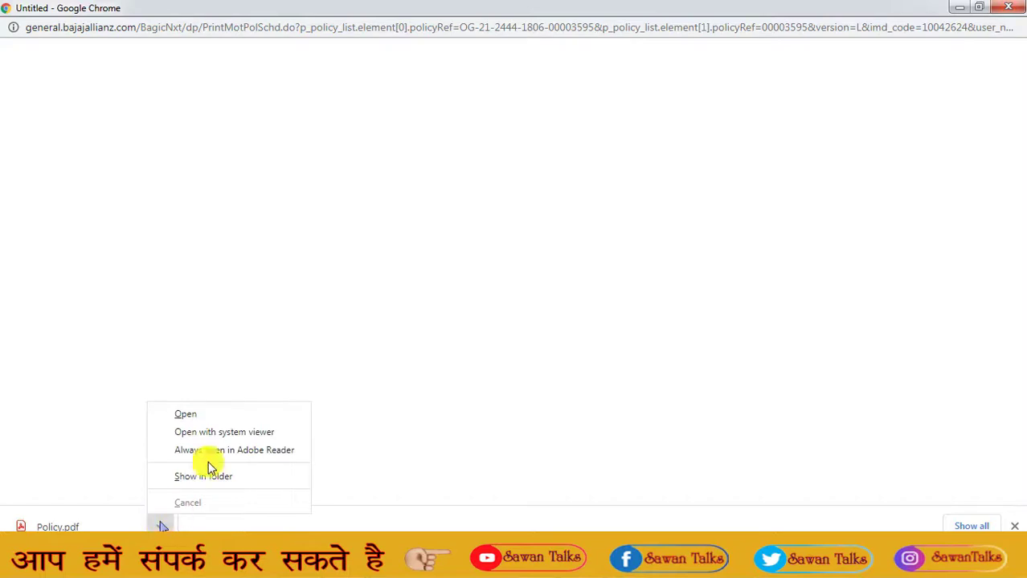
click(191, 418)
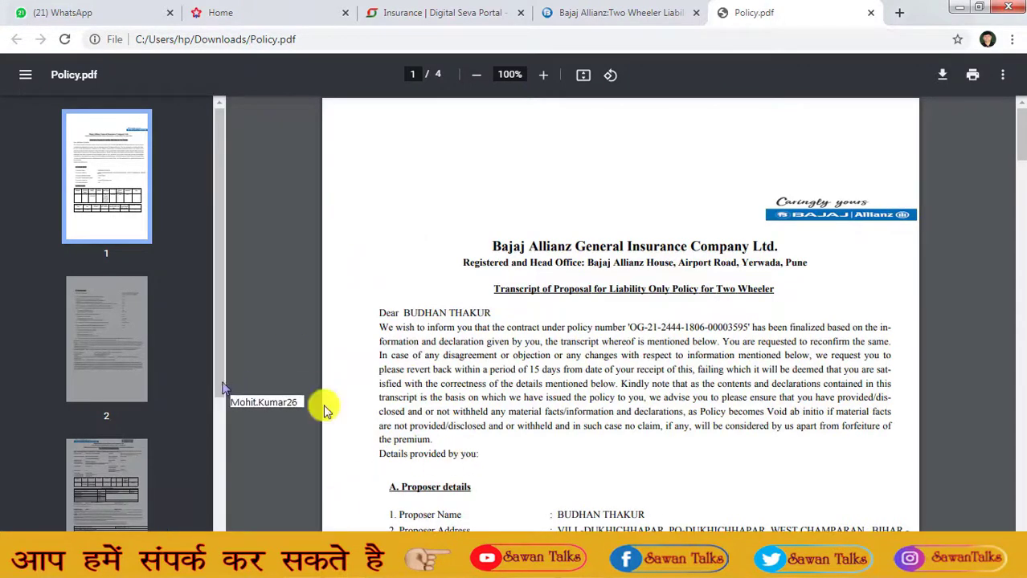
- Print the policy on the Canon G2010 with the Color mode set to Color
click(105, 497)
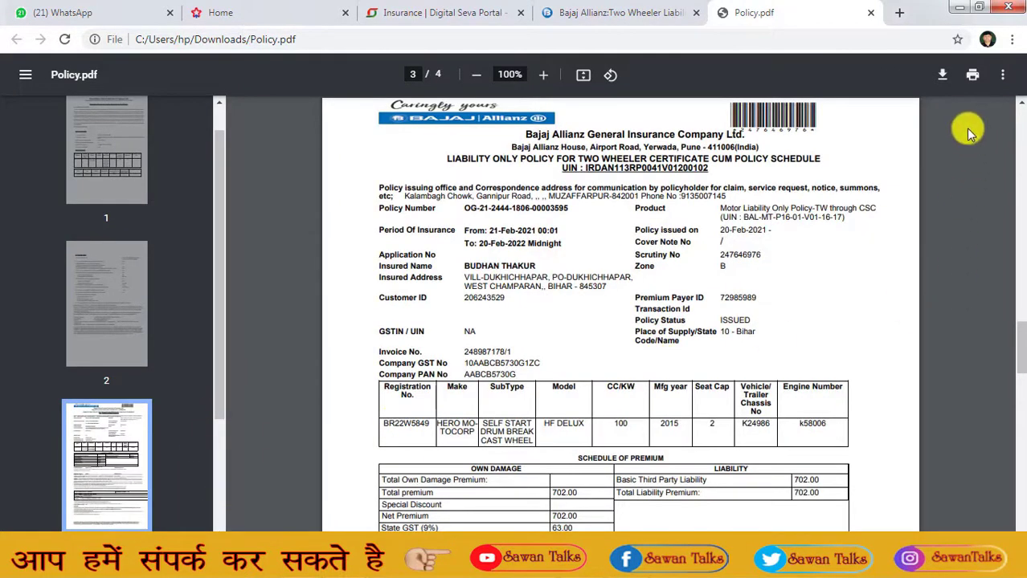
click(972, 76)
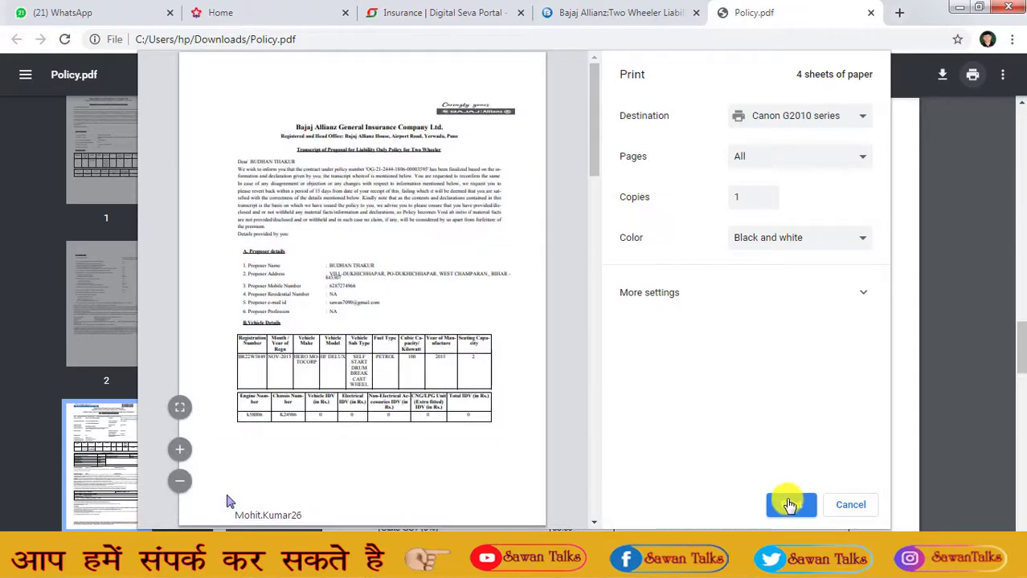
click(814, 238)
click(807, 267)
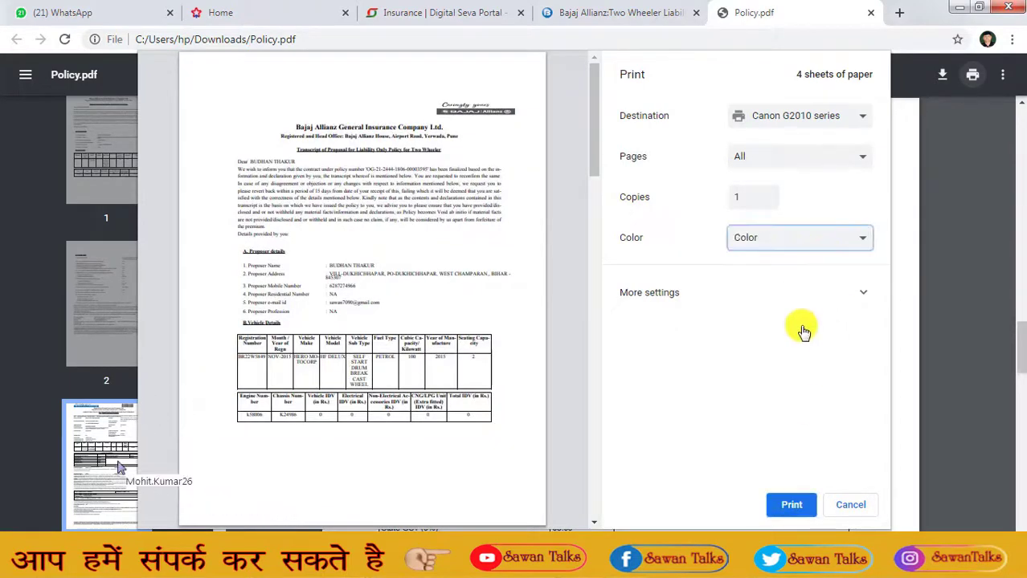
click(789, 507)
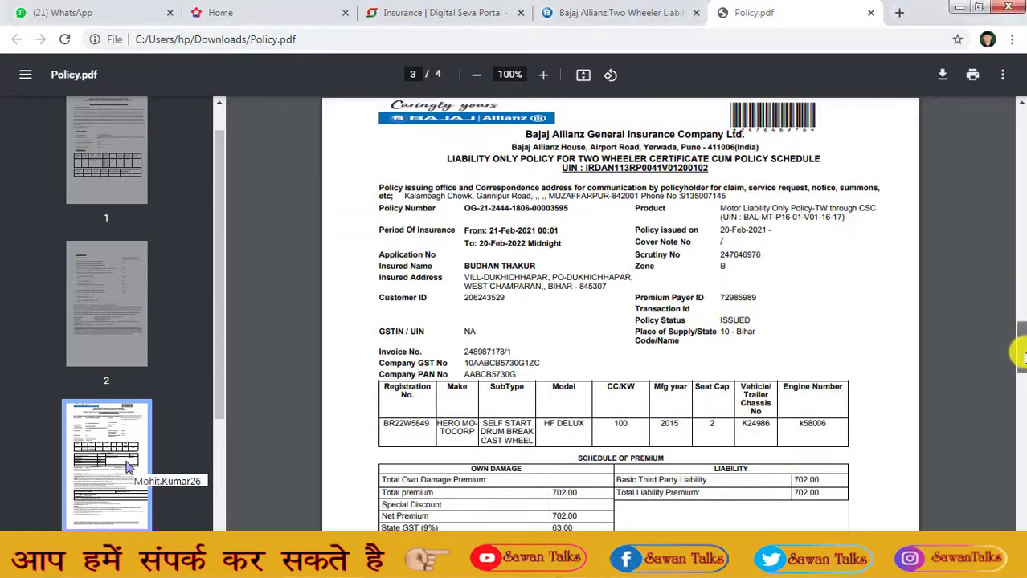
drag(1020, 349, 1013, 136)
scroll(1012, 137, up, 2)
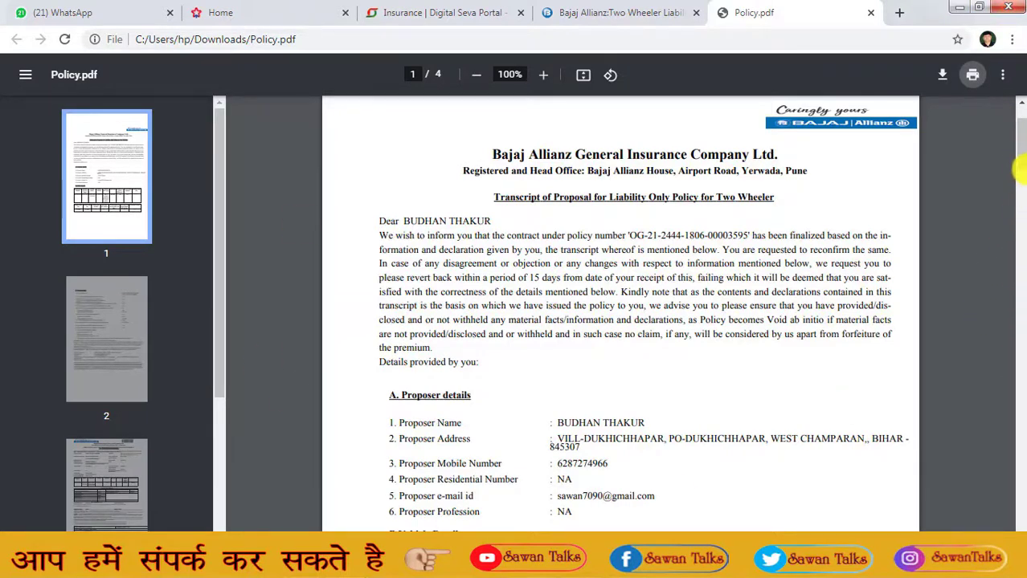
- Go to page 3 and set the print paper size to A4
scroll(1020, 193, down, 3)
scroll(1020, 193, down, 5)
click(129, 486)
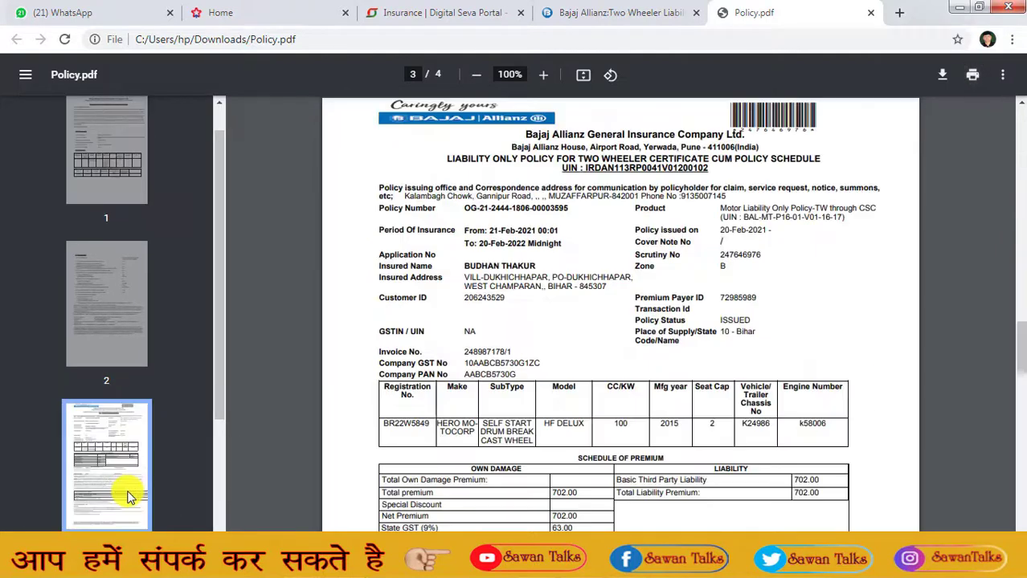
click(972, 75)
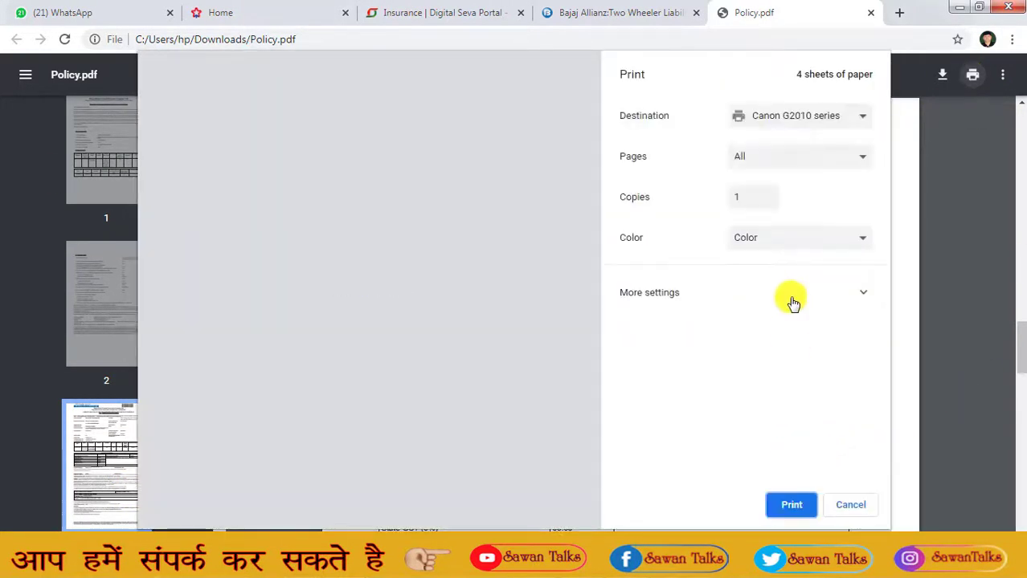
click(789, 294)
click(795, 347)
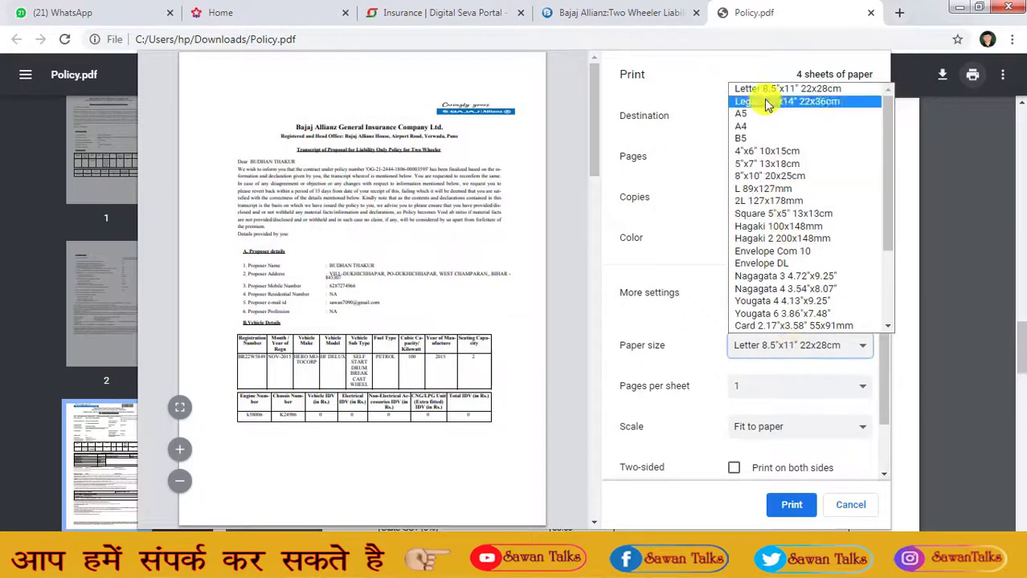
click(764, 129)
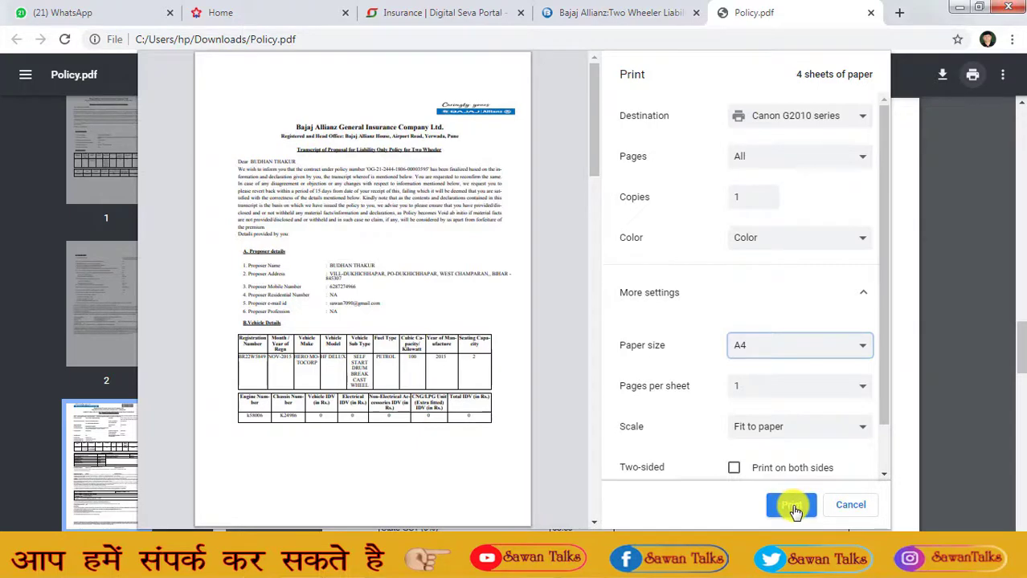
drag(591, 142, 584, 389)
click(617, 303)
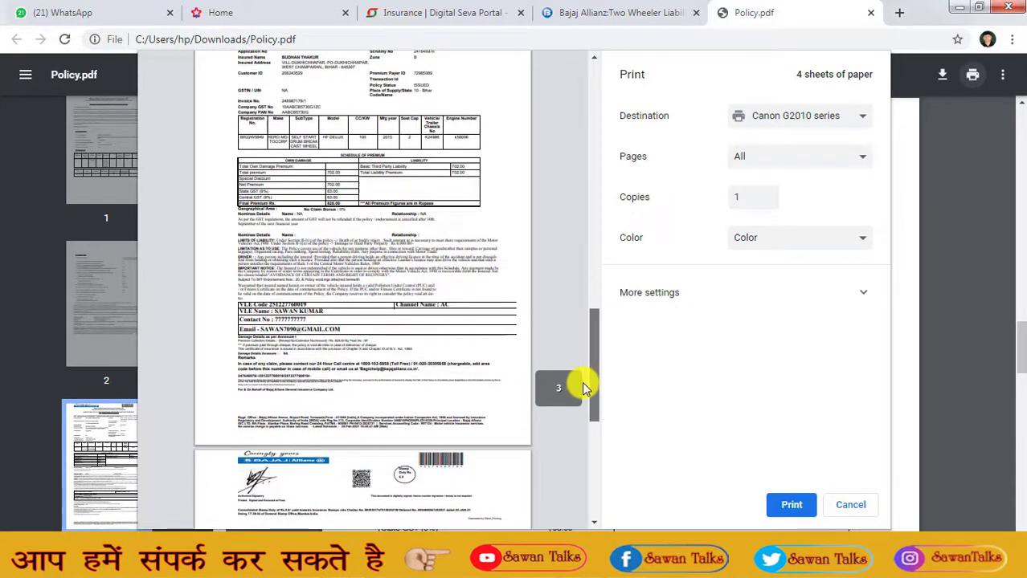
- Print only page 3 using a Custom page range of 3
drag(587, 400, 131, 450)
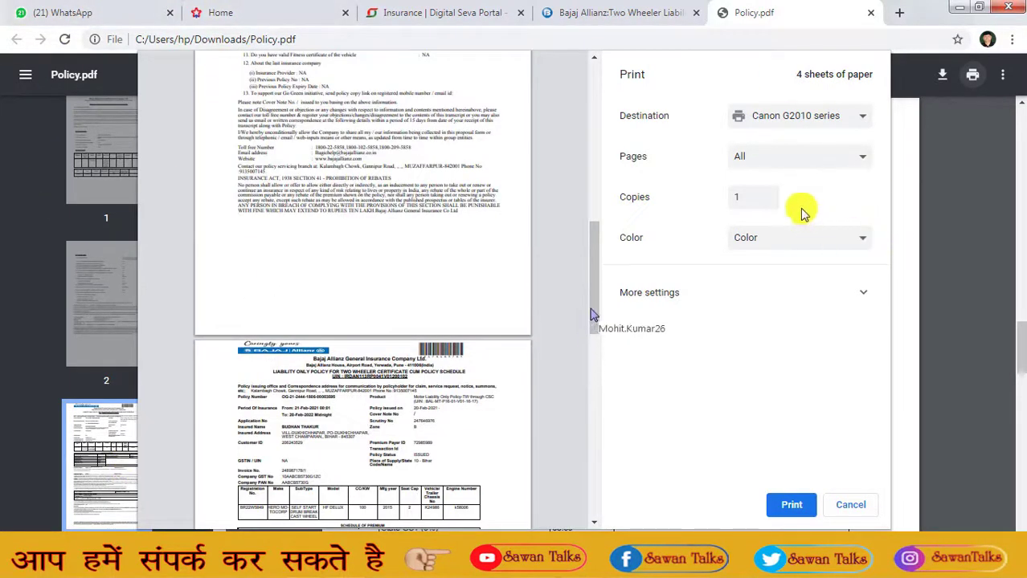
click(763, 159)
click(764, 190)
text(3)
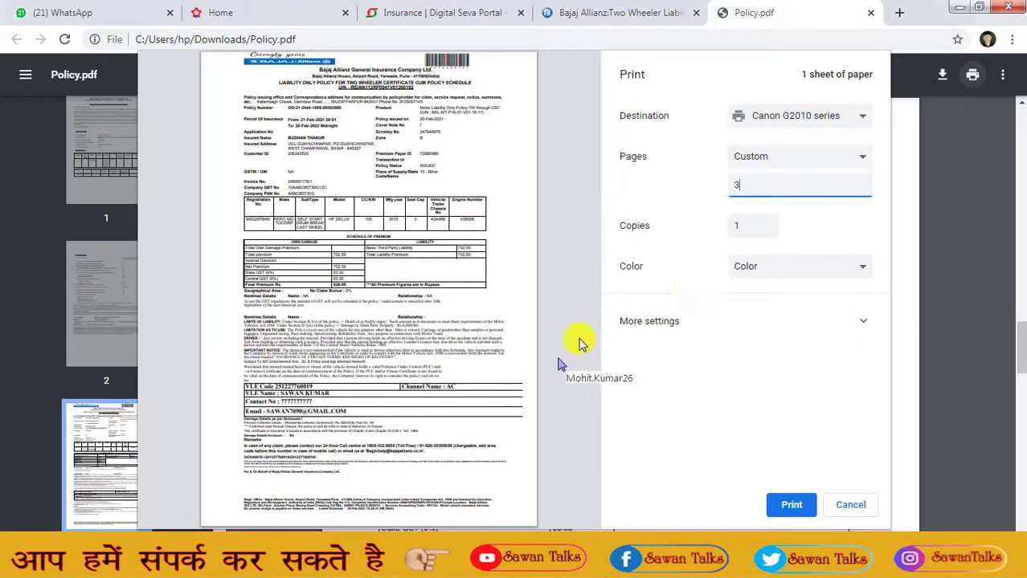
click(804, 511)
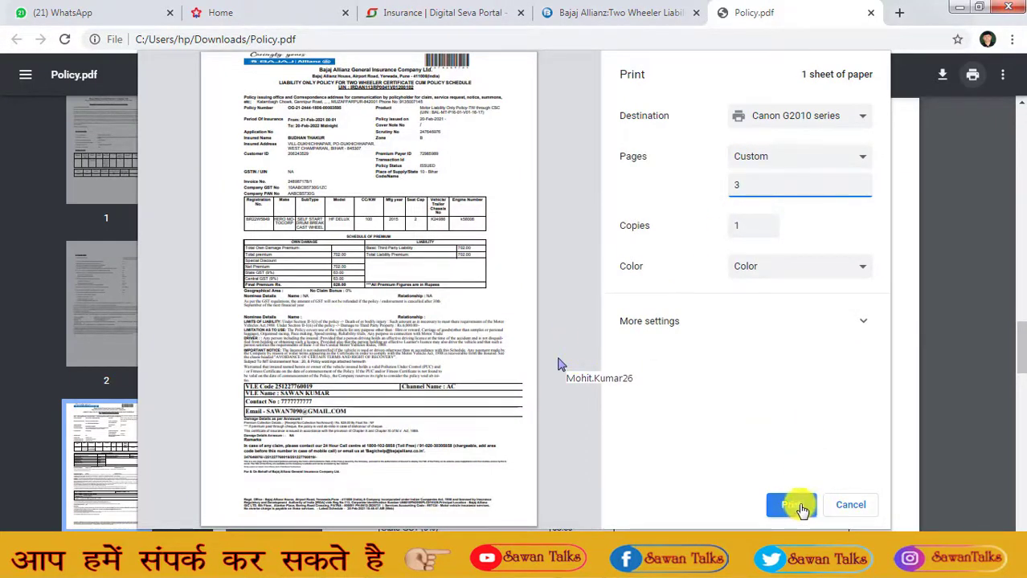
click(789, 508)
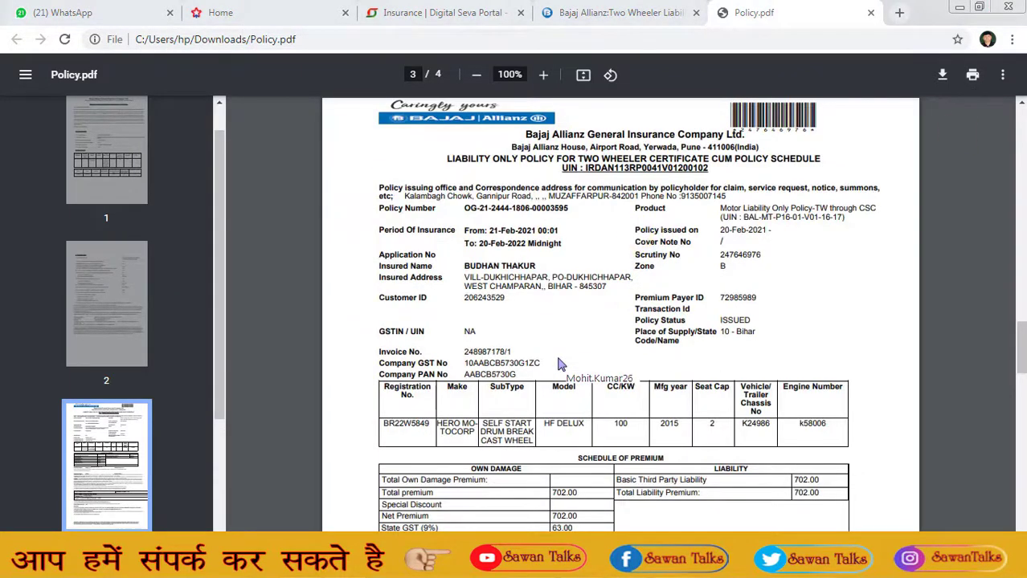
- Close the Chrome windows to return to the desktop
click(960, 6)
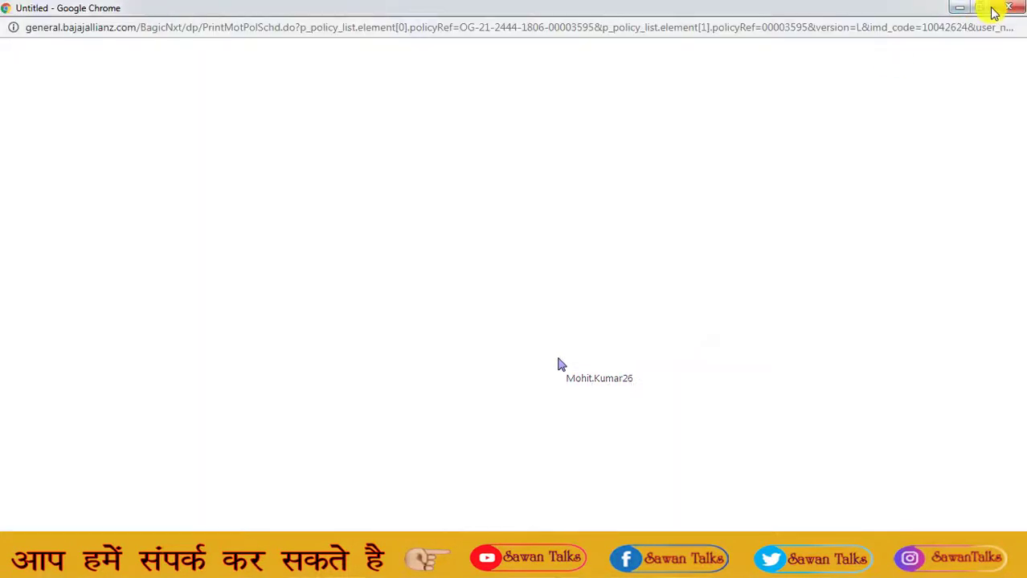
click(1017, 8)
click(944, 11)
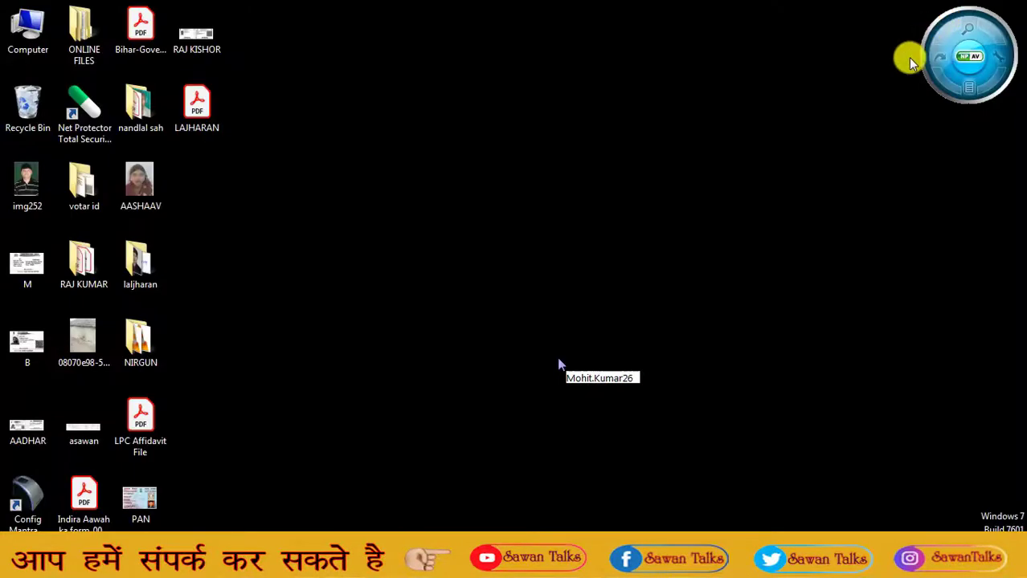